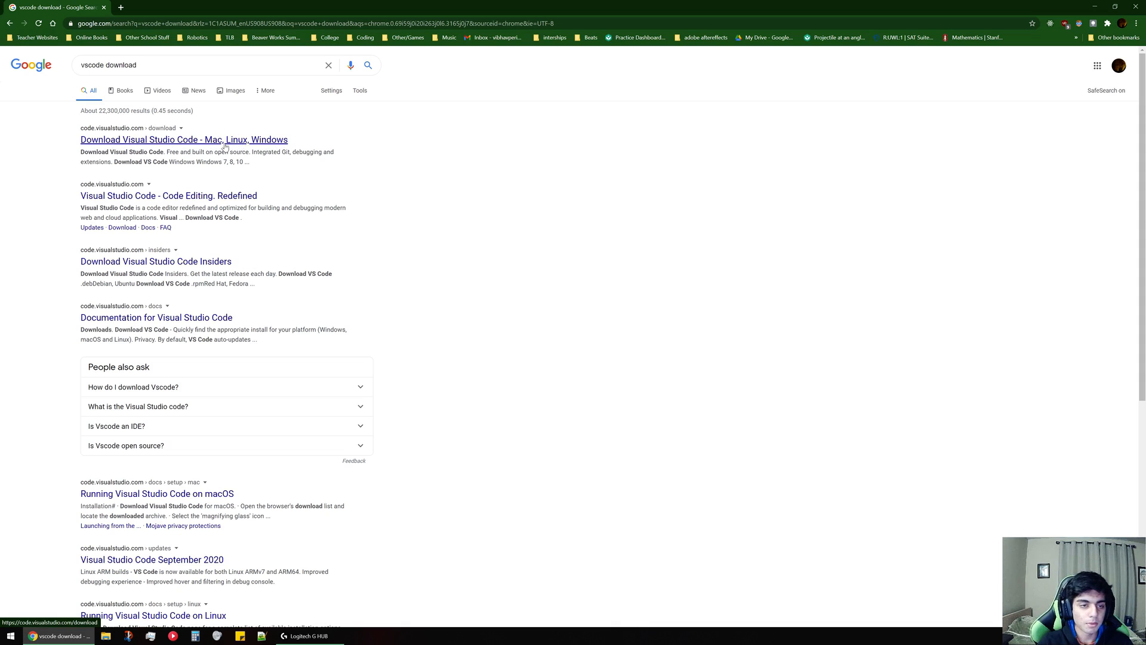
Open the official Visual Studio Code download page from the search results and download the Windows installer.
{"action": "left_click", "coordinate": [205, 142]}
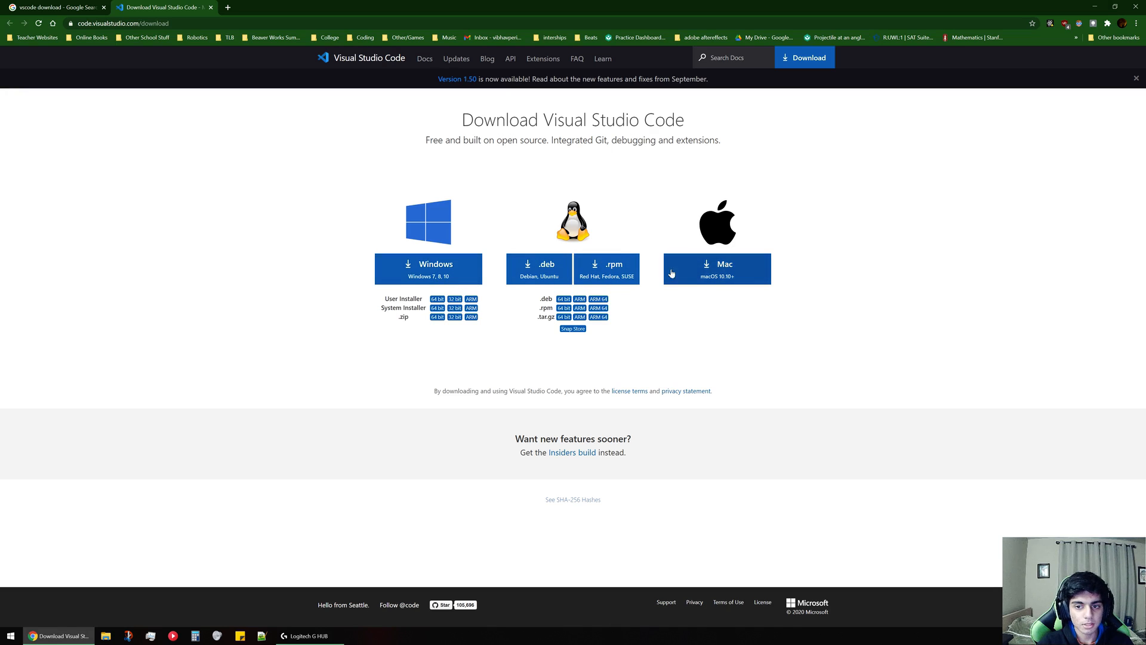
{"action": "left_click", "coordinate": [431, 270]}
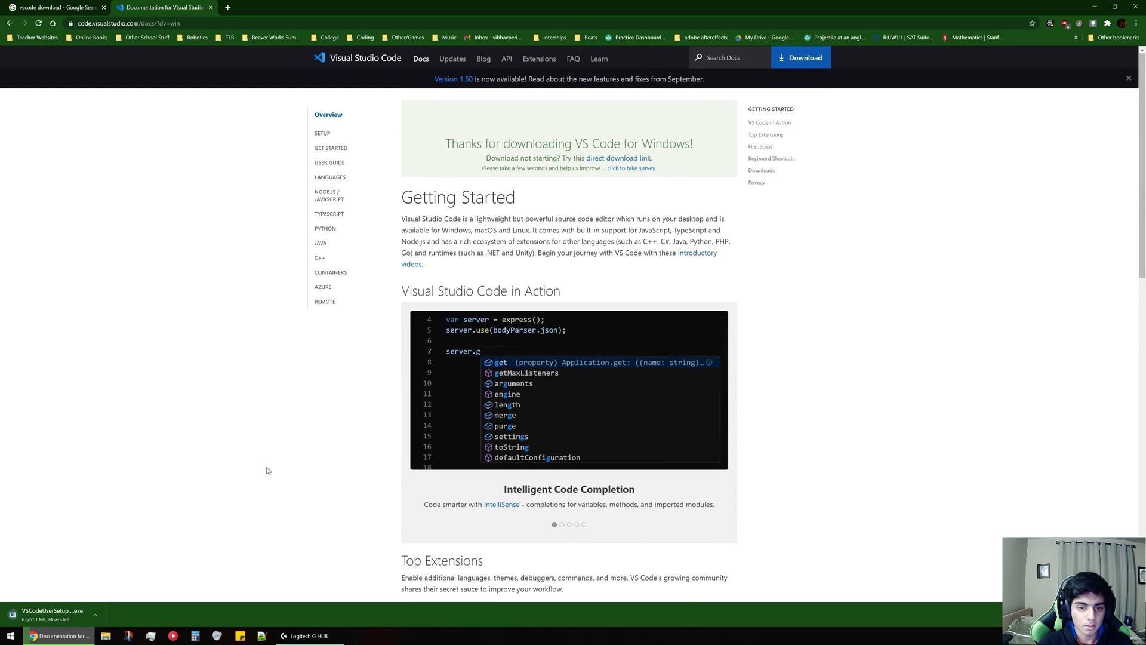
{"action": "scroll", "coordinate": [267, 471], "scroll_direction": "down", "scroll_amount": 3}
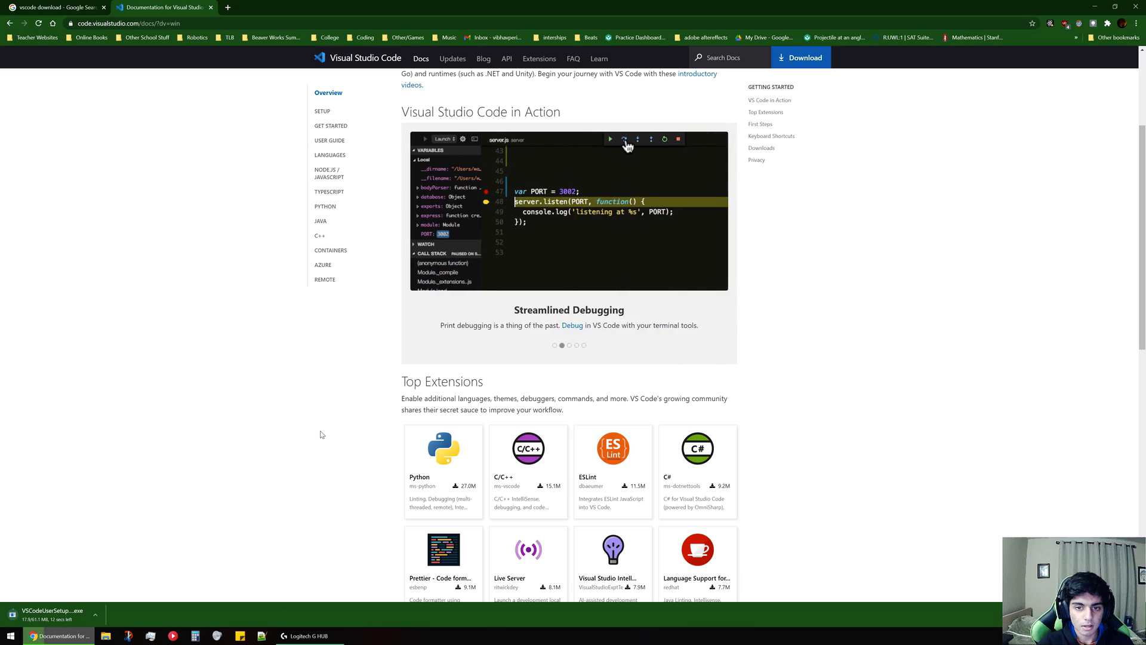
{"action": "scroll", "coordinate": [320, 434], "scroll_direction": "up", "scroll_amount": 2}
{"action": "scroll", "coordinate": [321, 435], "scroll_direction": "up", "scroll_amount": 2}
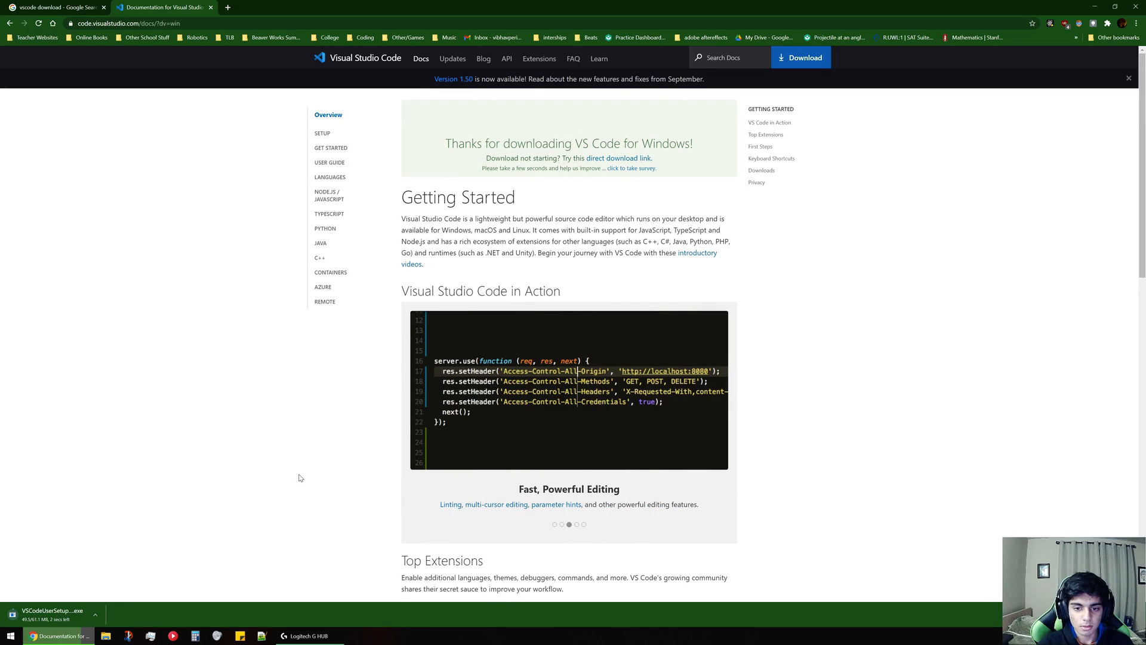
{"action": "scroll", "coordinate": [327, 445], "scroll_direction": "down", "scroll_amount": 2}
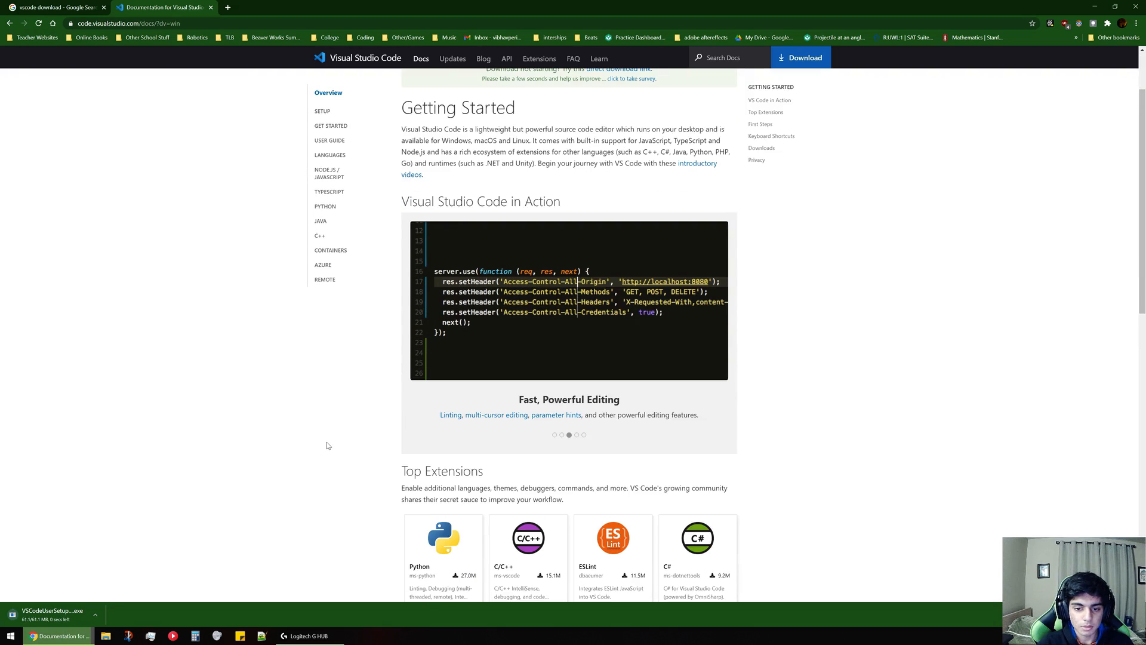
{"action": "scroll", "coordinate": [327, 446], "scroll_direction": "up", "scroll_amount": 2}
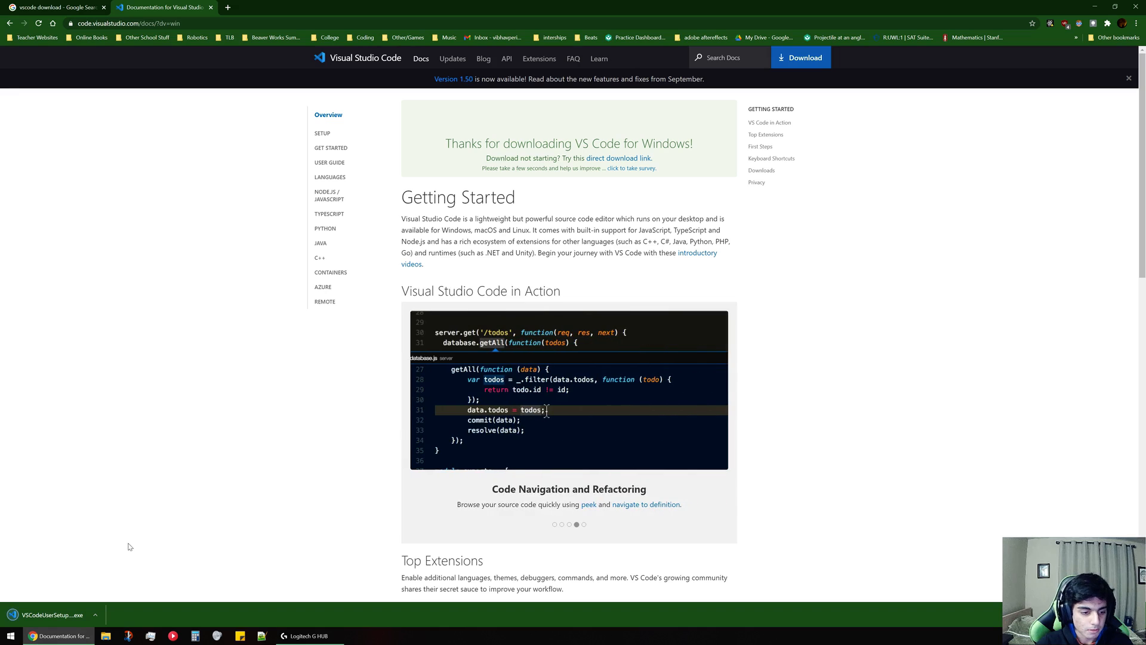
Run the downloaded VS Code installer, accepting the license agreement and keeping the default additional tasks, and finish with Launch Visual Studio Code enabled.
{"action": "left_click", "coordinate": [48, 615]}
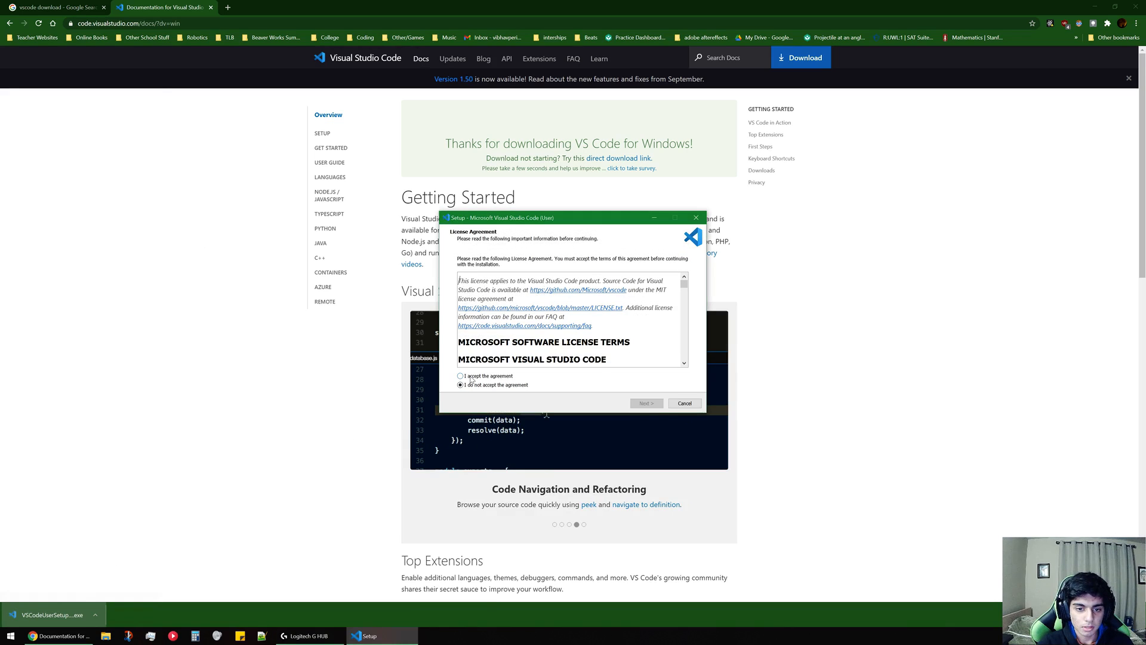
{"action": "left_click", "coordinate": [495, 376]}
{"action": "left_click", "coordinate": [645, 403]}
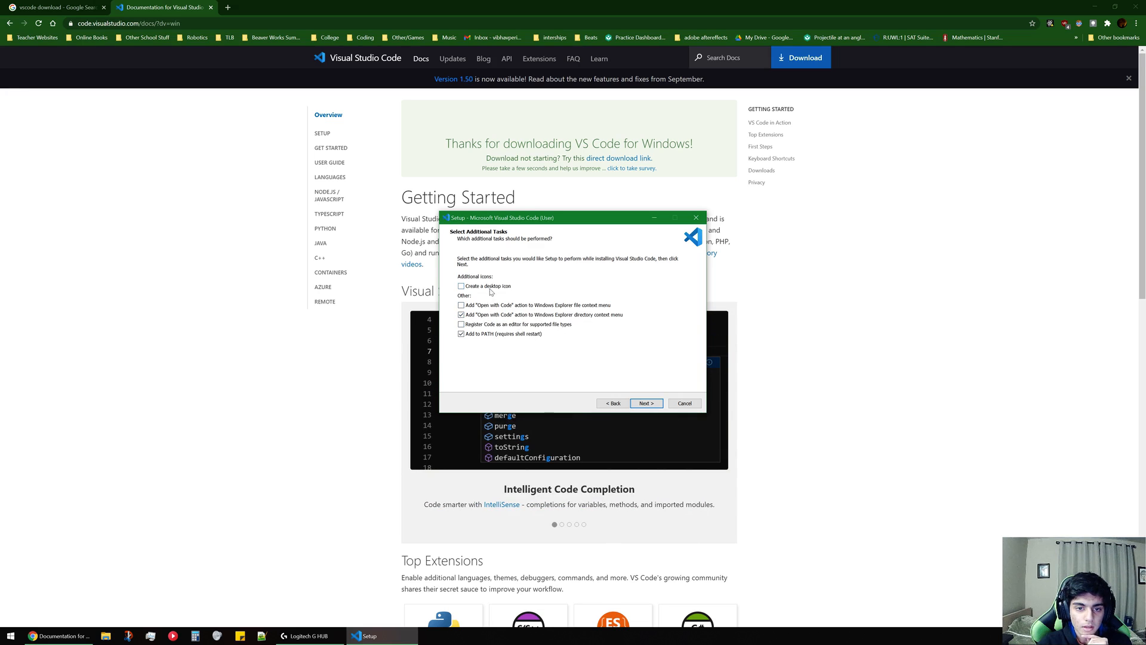
{"action": "left_click", "coordinate": [637, 403]}
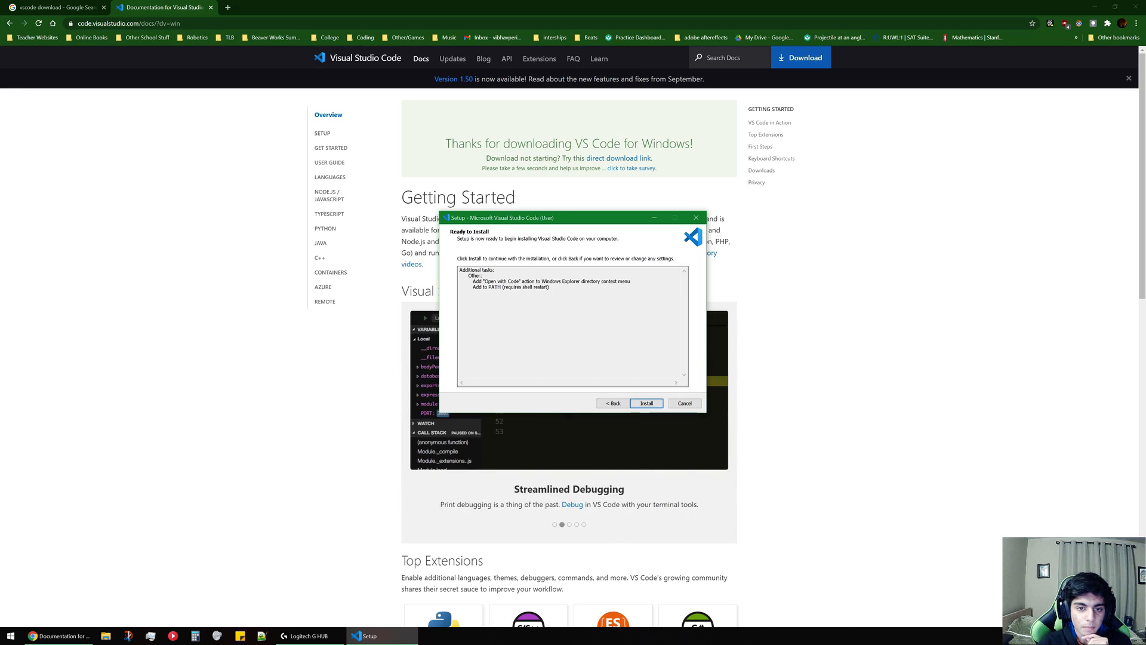
{"action": "left_click", "coordinate": [638, 404]}
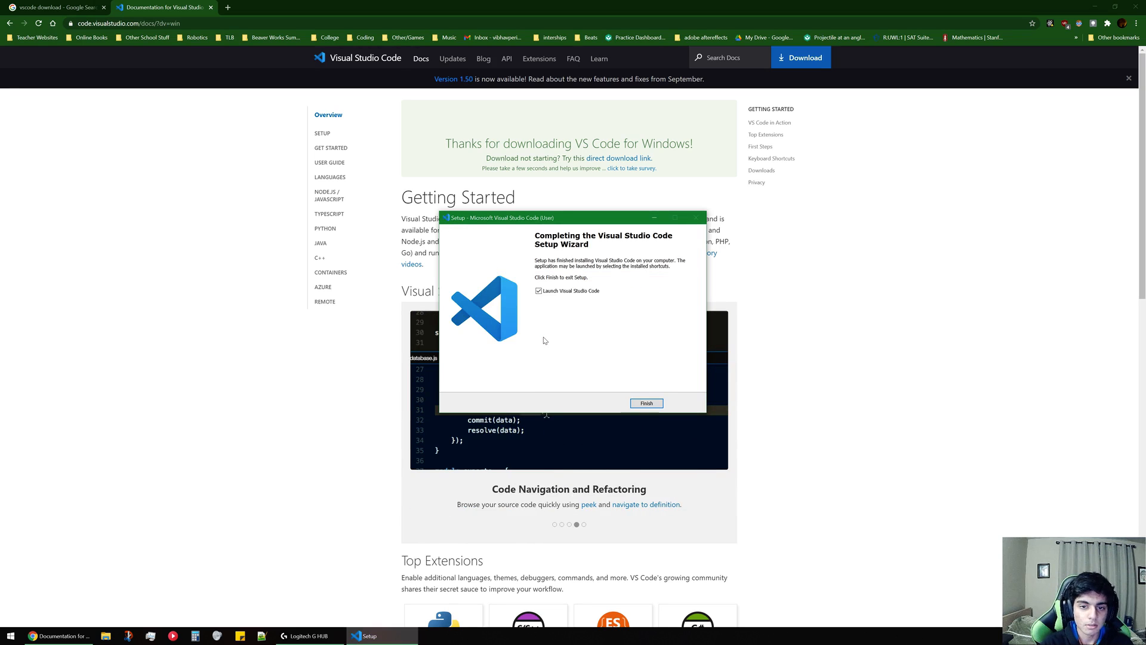
{"action": "left_click", "coordinate": [647, 403]}
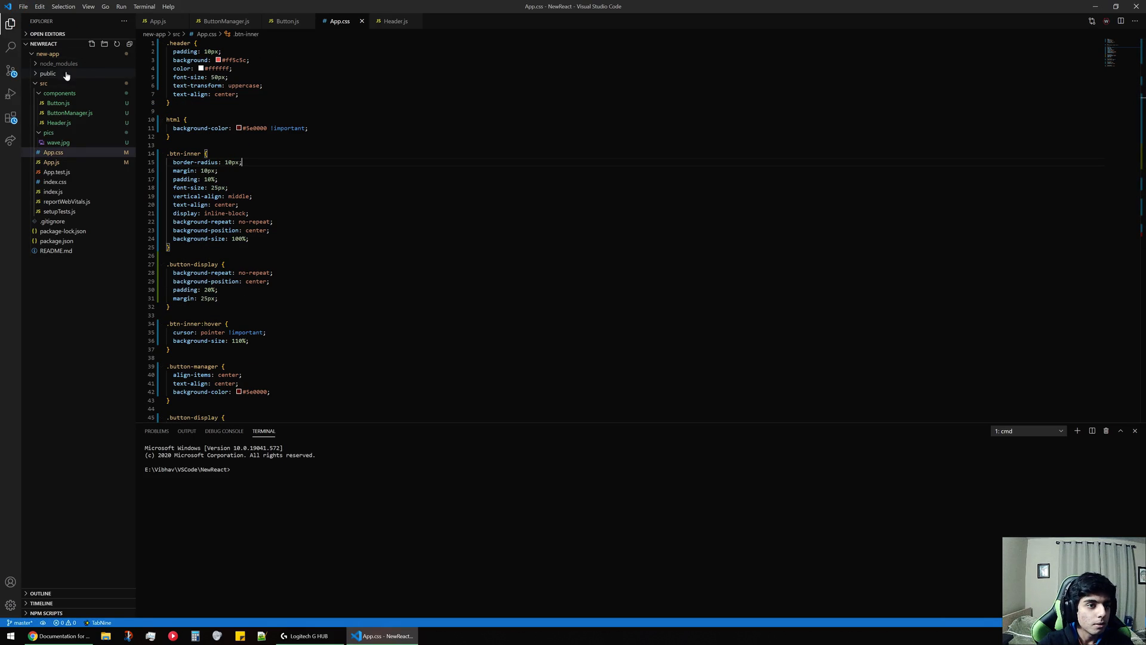
Replace the NewReact project window with a new maximized empty window and close its Welcome page.
{"action": "left_click", "coordinate": [23, 6]}
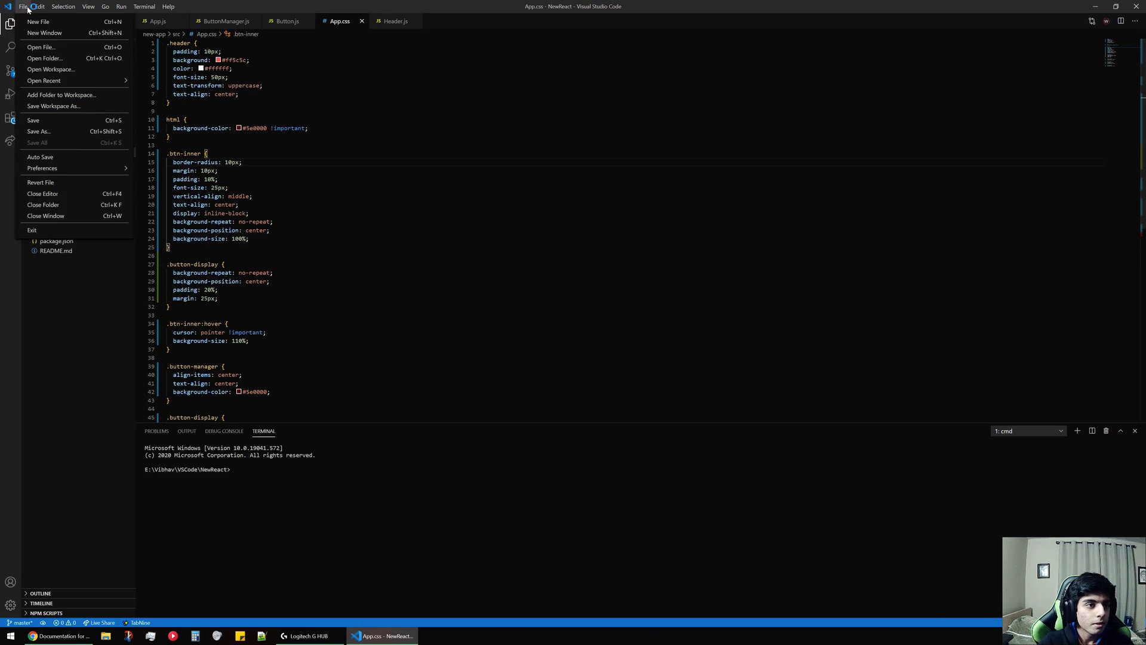
{"action": "left_click", "coordinate": [44, 33]}
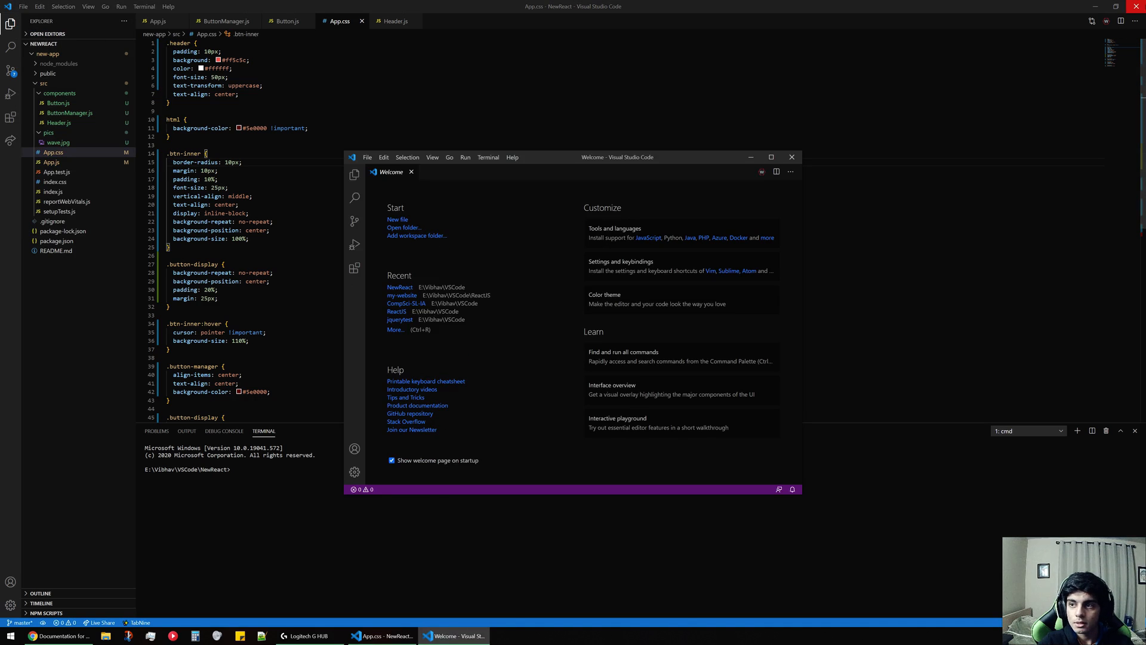
{"action": "left_click", "coordinate": [1137, 6]}
{"action": "left_click", "coordinate": [771, 157]}
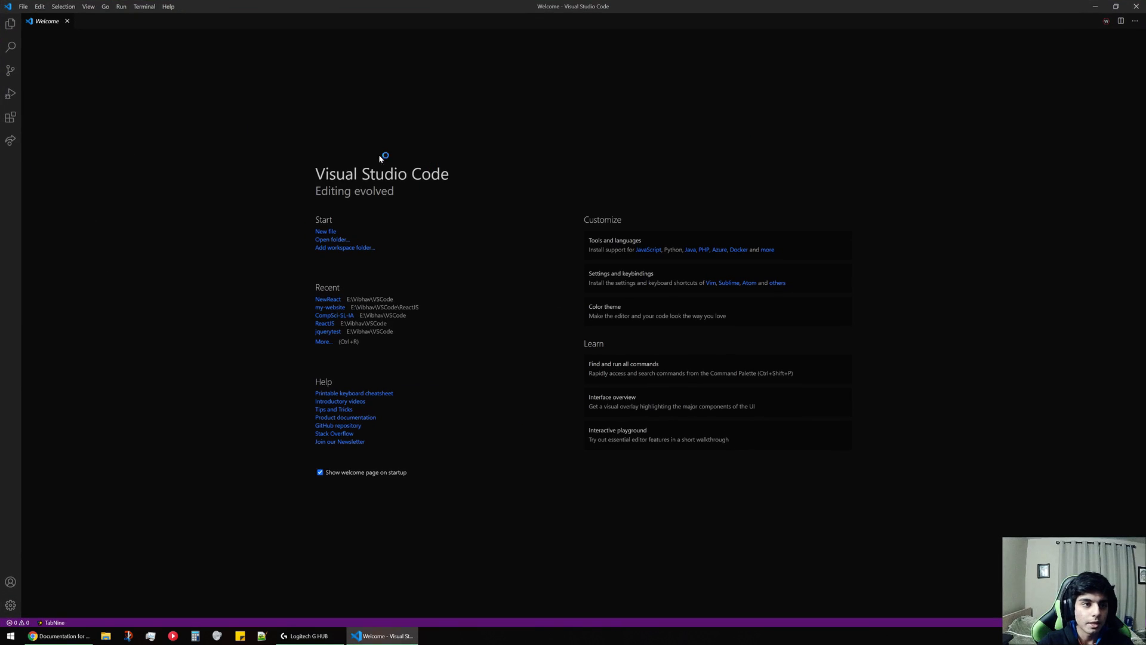
{"action": "left_click", "coordinate": [67, 23]}
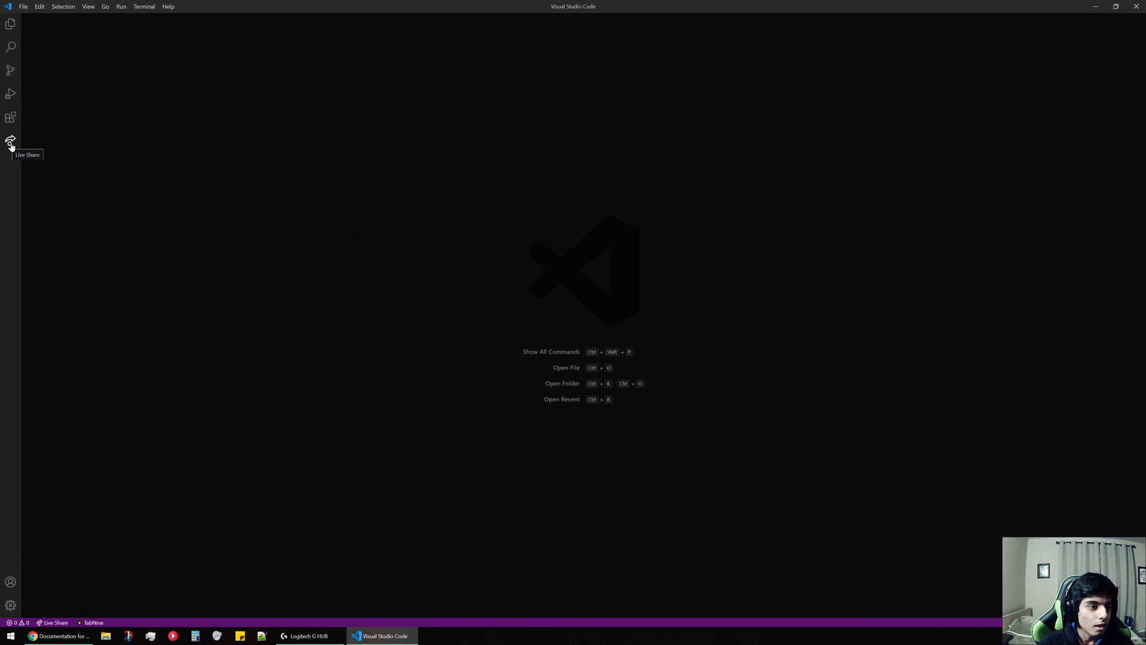
Review the installed extensions and read through the Python extension's details page.
{"action": "left_click", "coordinate": [10, 117]}
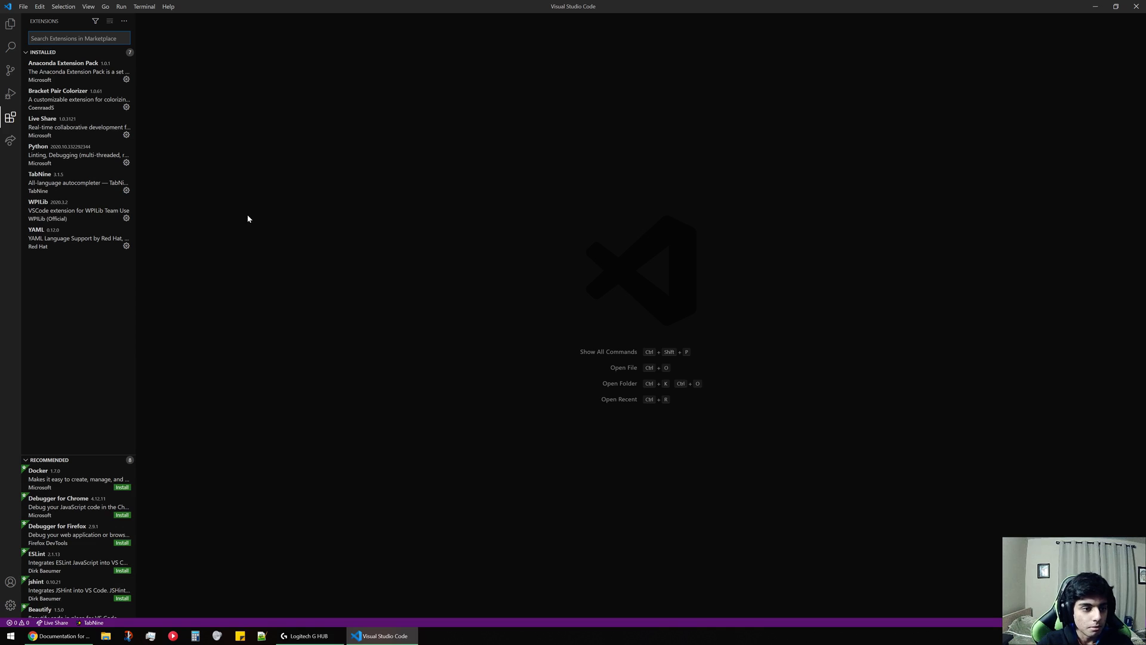
{"action": "left_click", "coordinate": [83, 161]}
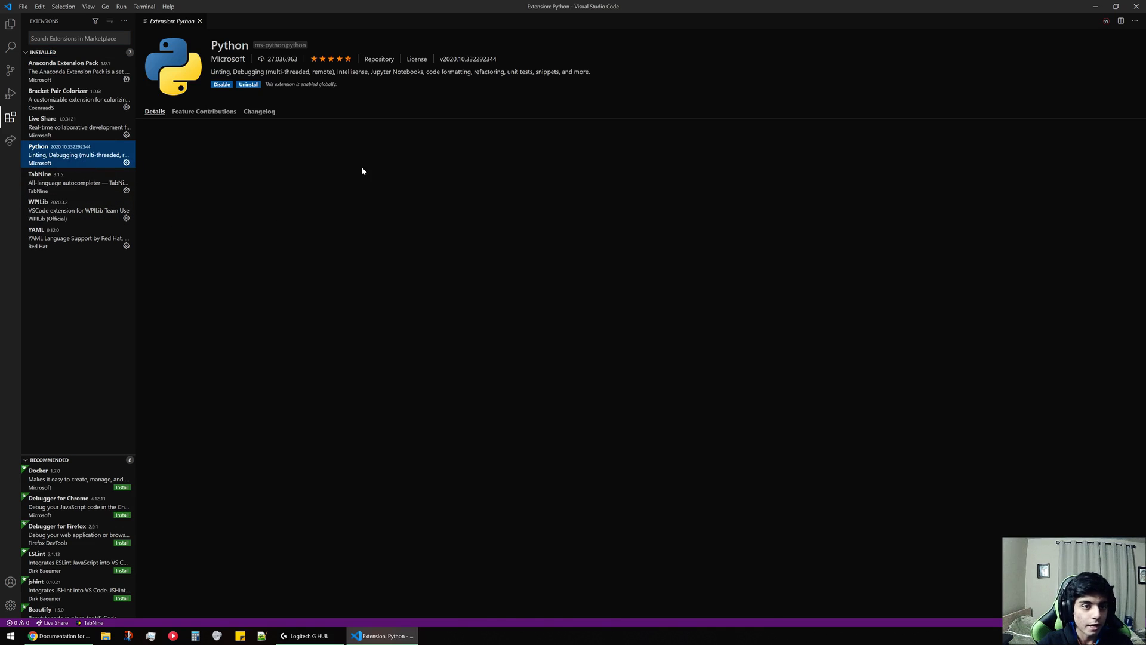
{"action": "scroll", "coordinate": [329, 191], "scroll_direction": "down", "scroll_amount": 6}
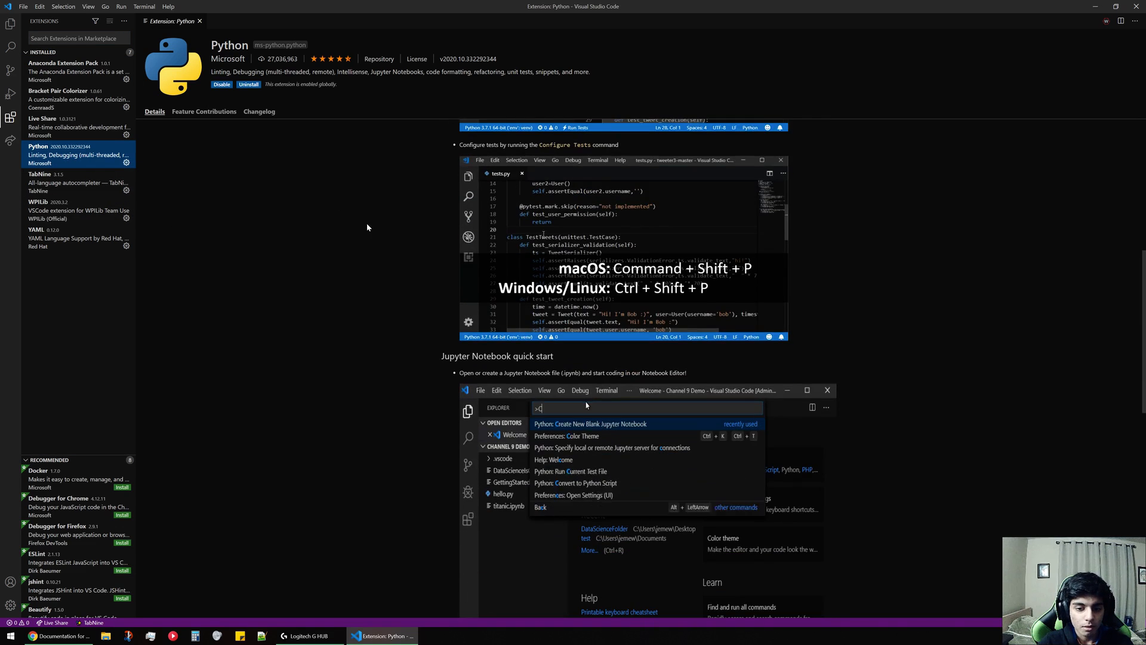
{"action": "scroll", "coordinate": [367, 225], "scroll_direction": "up", "scroll_amount": 8}
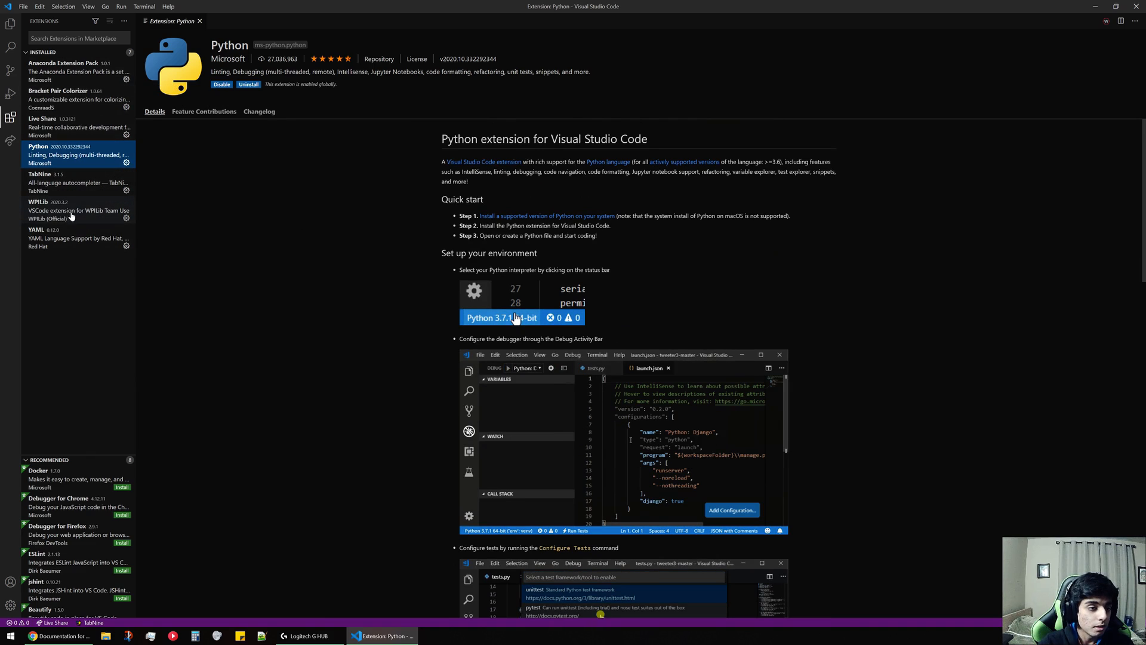
Search the extension marketplace for "java" and install Microsoft's Java Extension Pack.
{"action": "key", "text": "ctrl+shift+x"}
{"action": "type", "text": "j"}
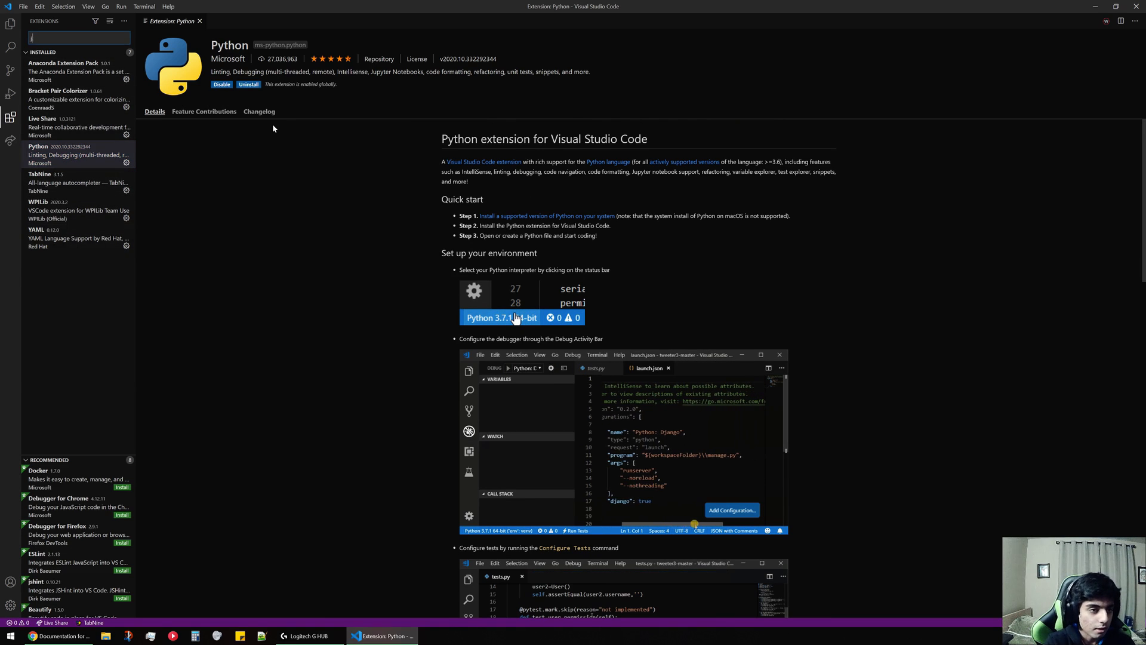
{"action": "type", "text": "ava"}
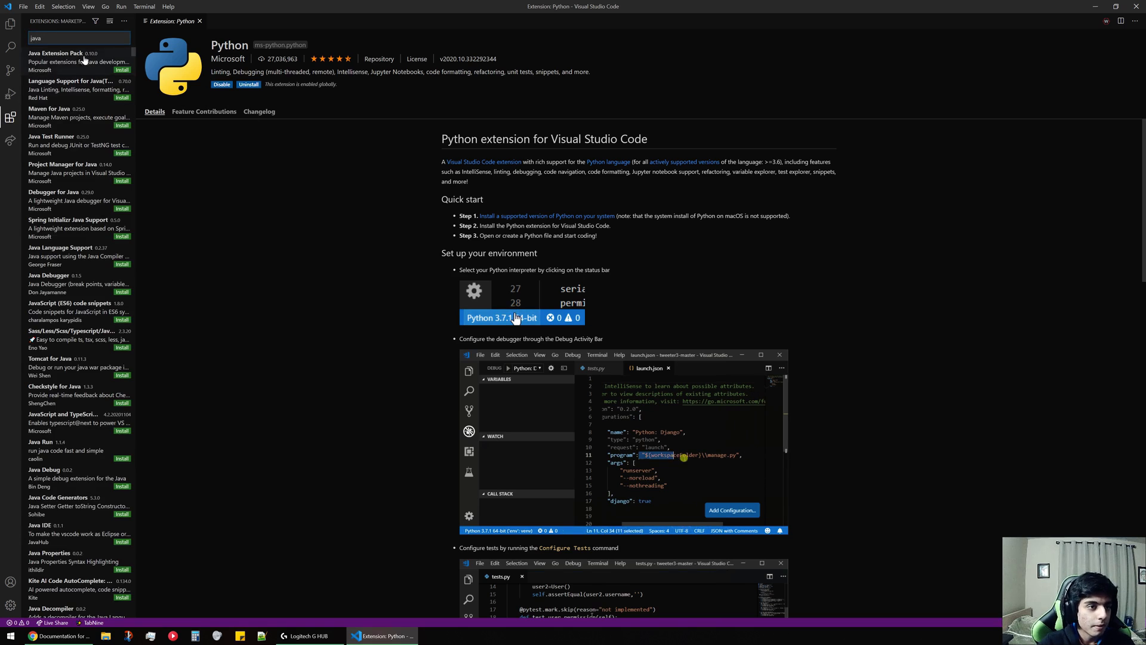
{"action": "left_click", "coordinate": [84, 60]}
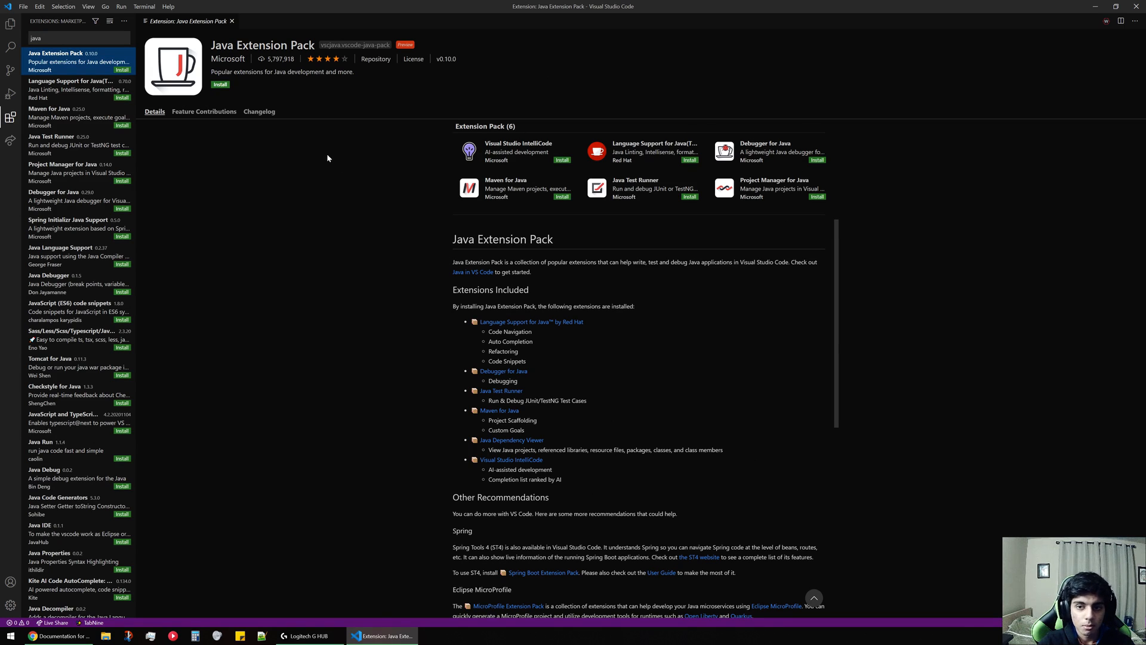
{"action": "left_click", "coordinate": [220, 84]}
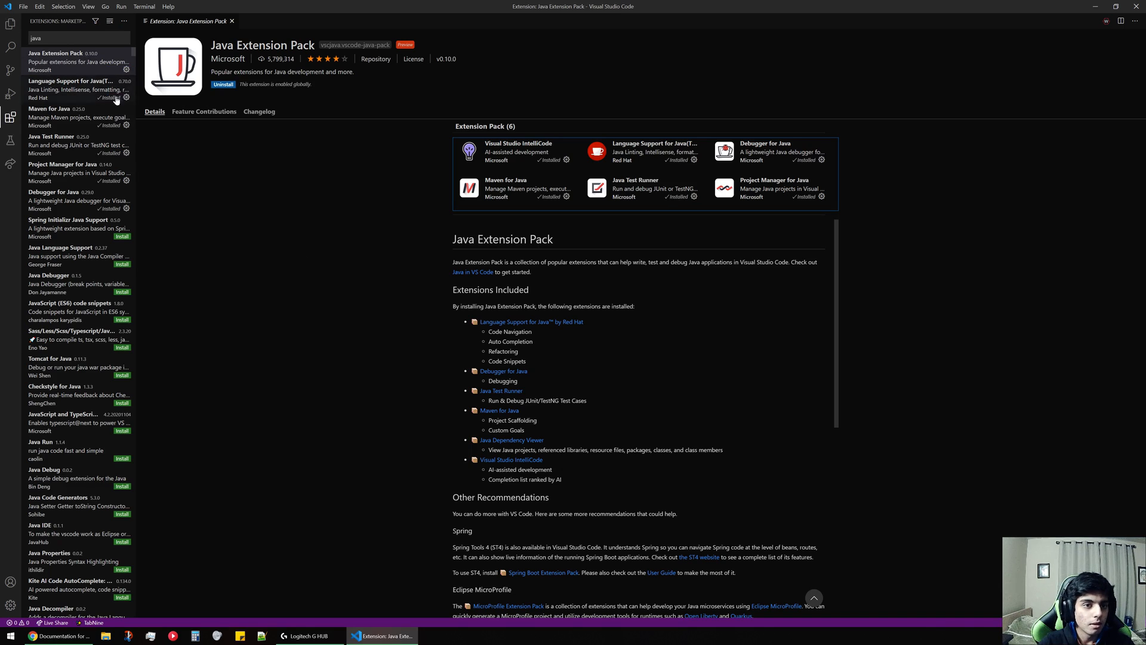
{"action": "left_click", "coordinate": [10, 24]}
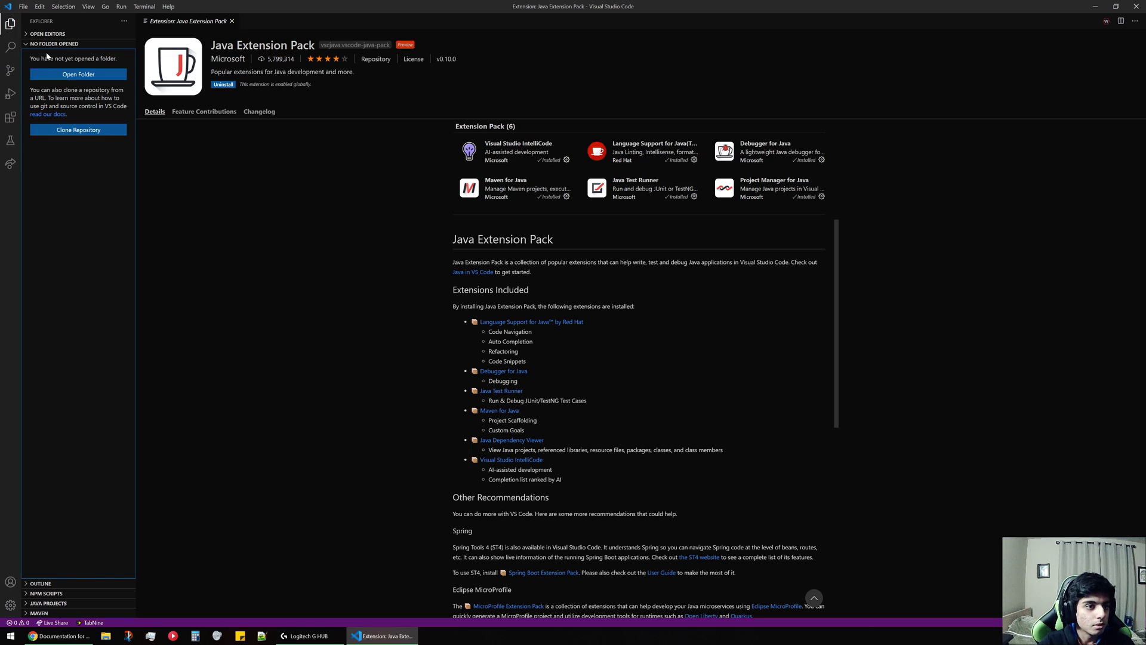
{"action": "left_click", "coordinate": [62, 76]}
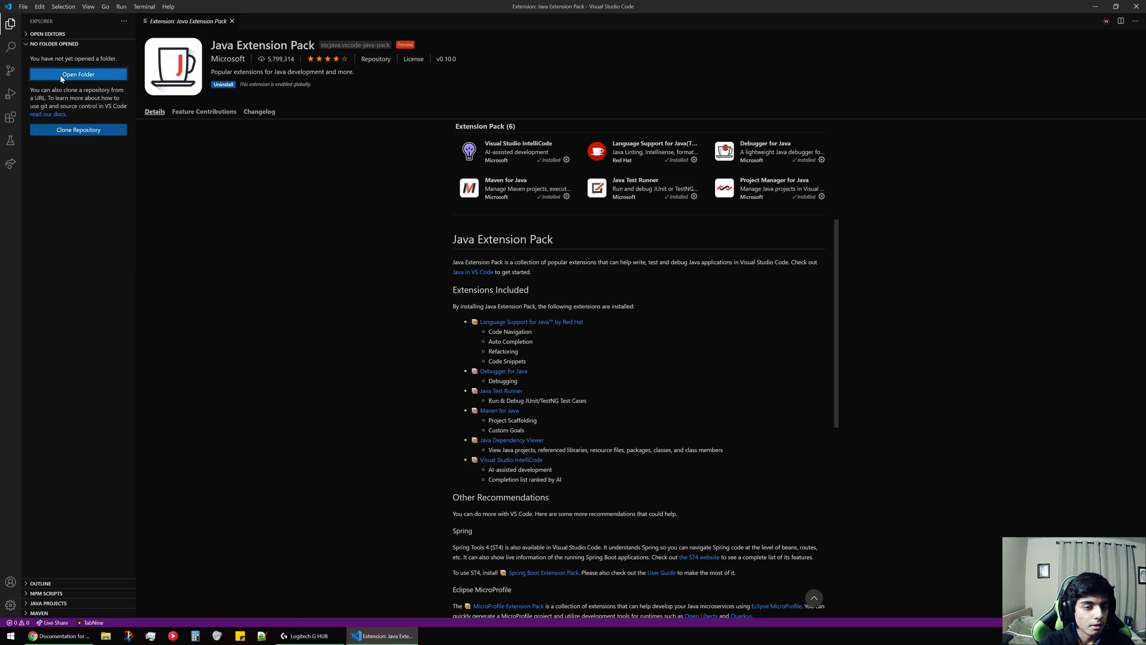
{"action": "left_click_drag", "start_coordinate": [212, 5], "coordinate": [370, 79]}
{"action": "left_click", "coordinate": [179, 132]}
{"action": "left_click", "coordinate": [317, 90]}
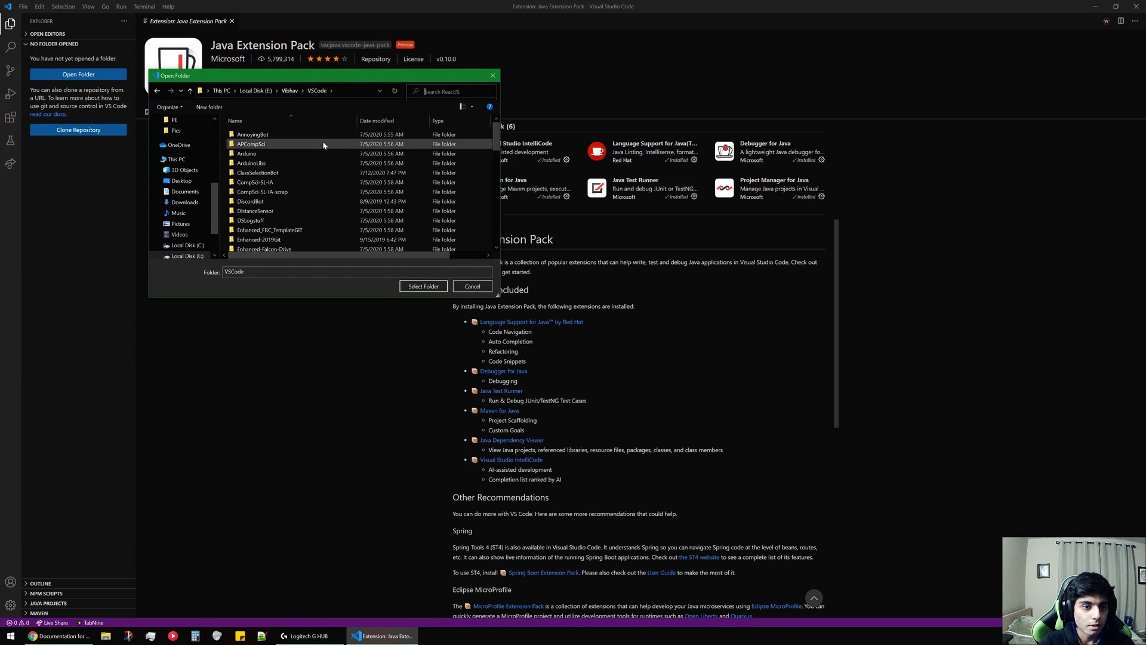
{"action": "scroll", "coordinate": [322, 144], "scroll_direction": "down", "scroll_amount": 10}
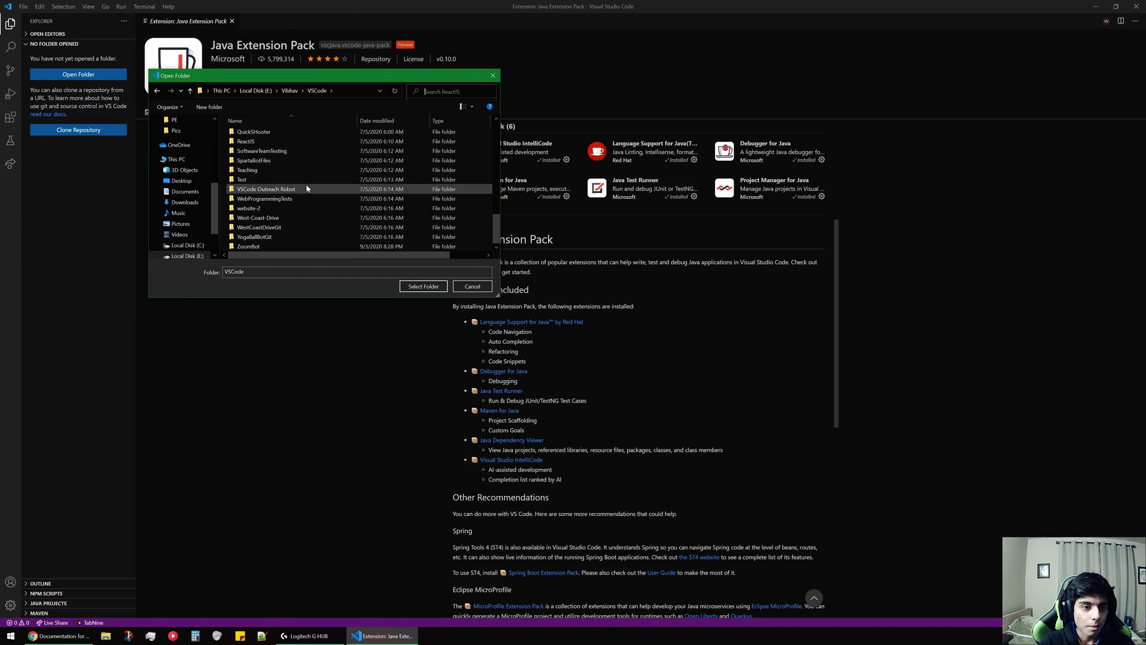
{"action": "scroll", "coordinate": [309, 191], "scroll_direction": "up", "scroll_amount": 3}
{"action": "scroll", "coordinate": [312, 196], "scroll_direction": "down", "scroll_amount": 3}
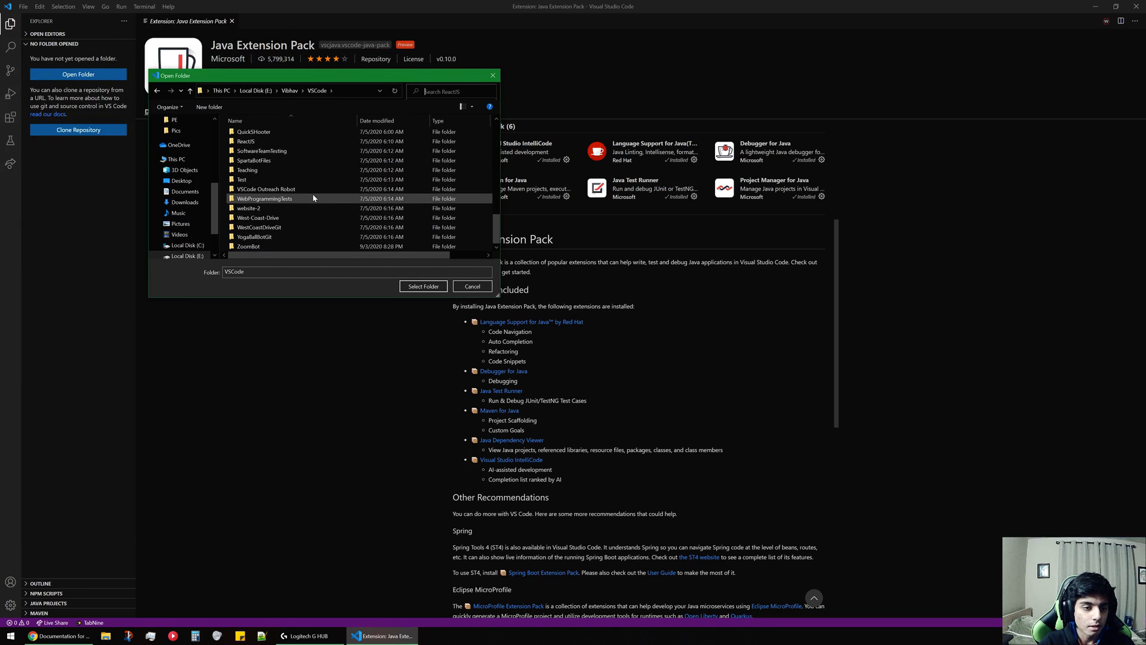
{"action": "scroll", "coordinate": [313, 195], "scroll_direction": "up", "scroll_amount": 10}
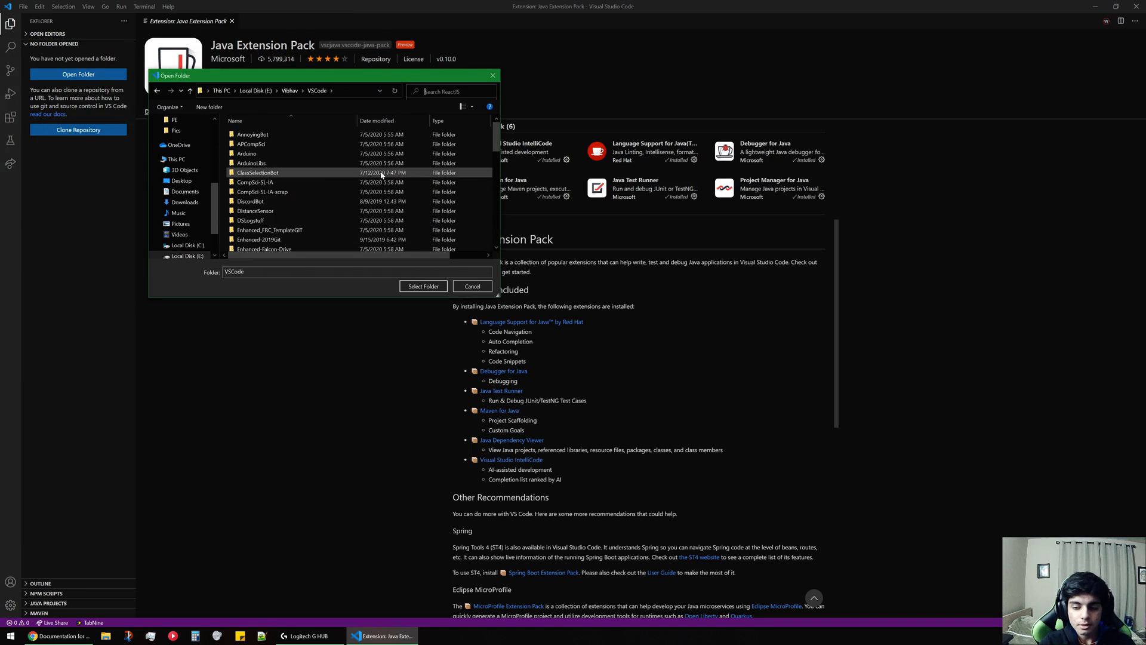
{"action": "scroll", "coordinate": [377, 174], "scroll_direction": "down", "scroll_amount": 5}
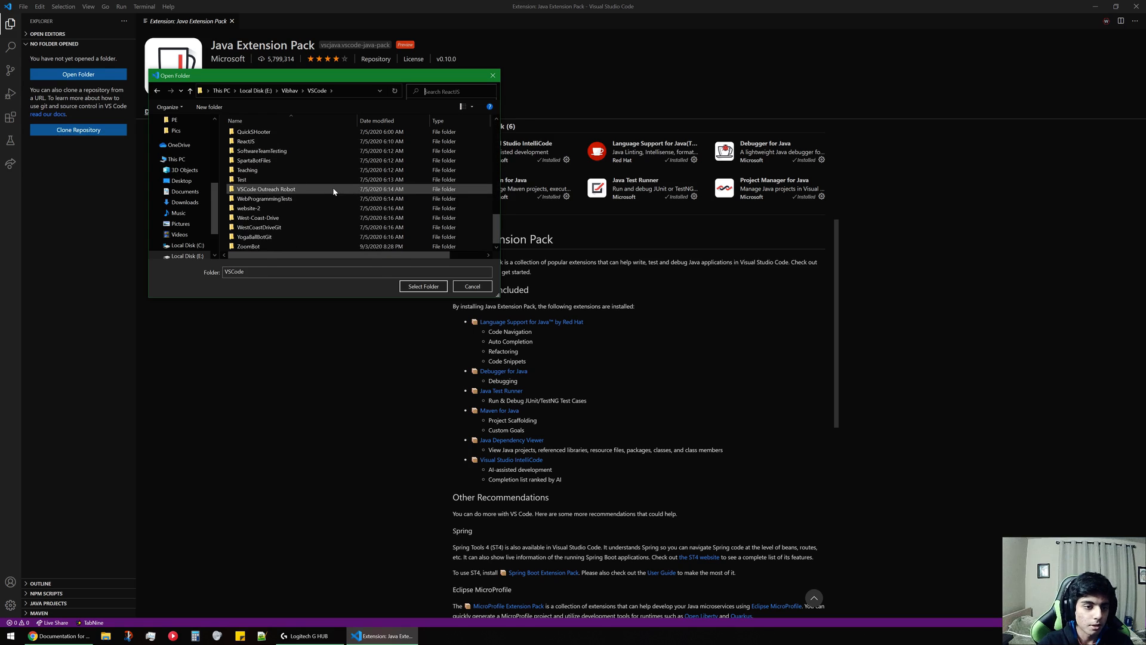
{"action": "scroll", "coordinate": [339, 222], "scroll_direction": "down", "scroll_amount": 1}
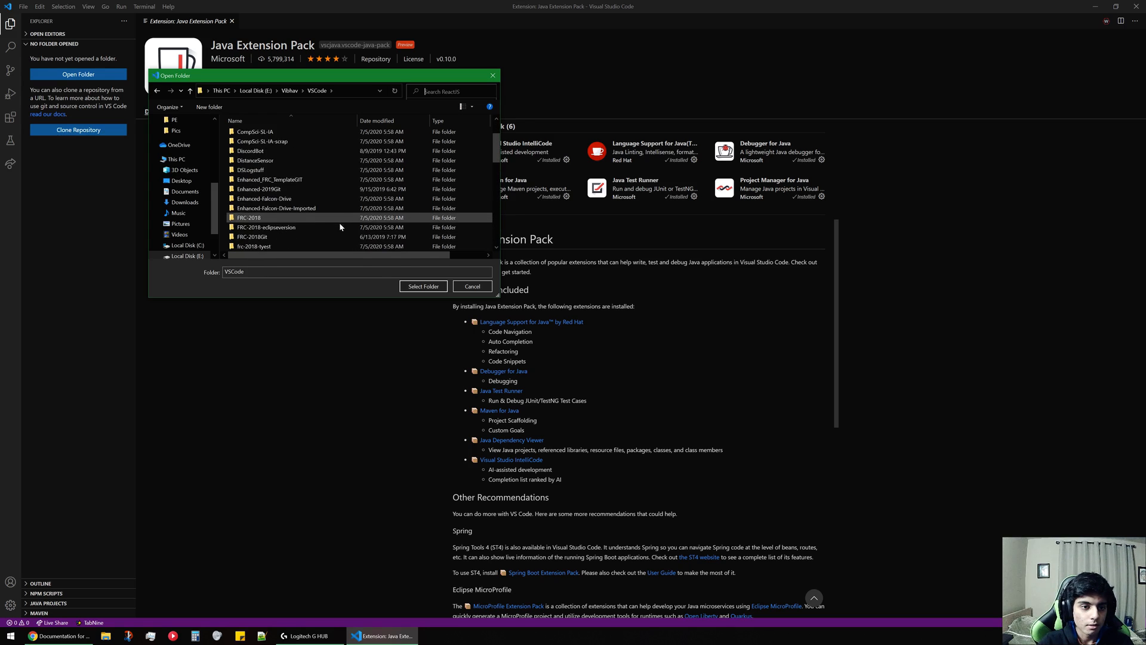
{"action": "scroll", "coordinate": [339, 222], "scroll_direction": "up", "scroll_amount": 6}
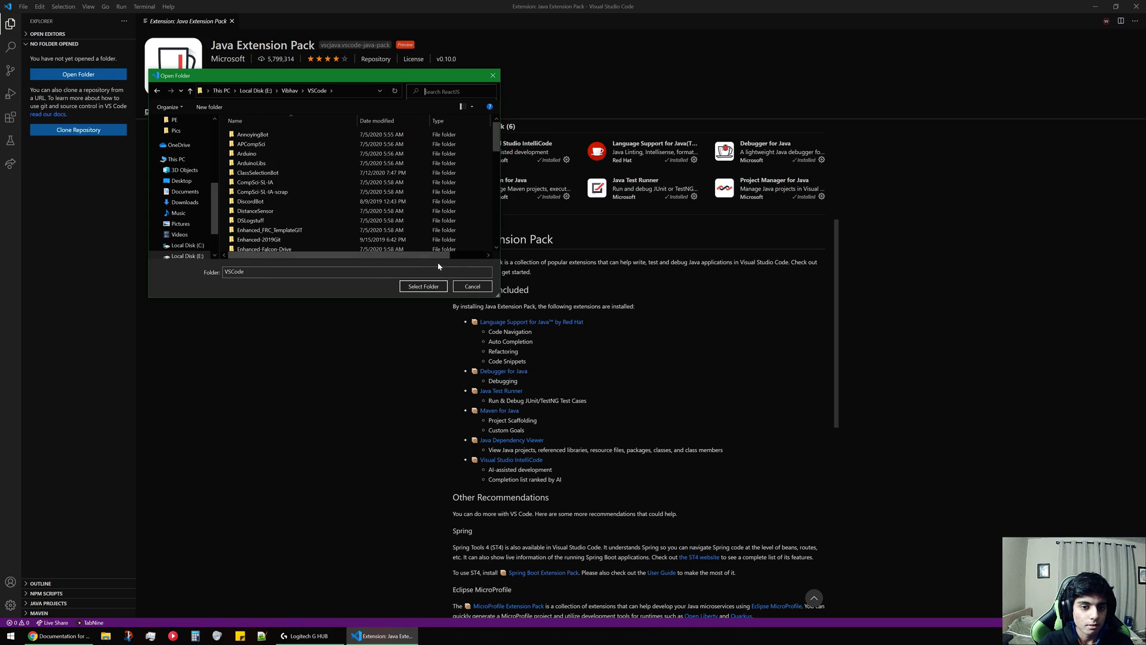
{"action": "left_click", "coordinate": [472, 287]}
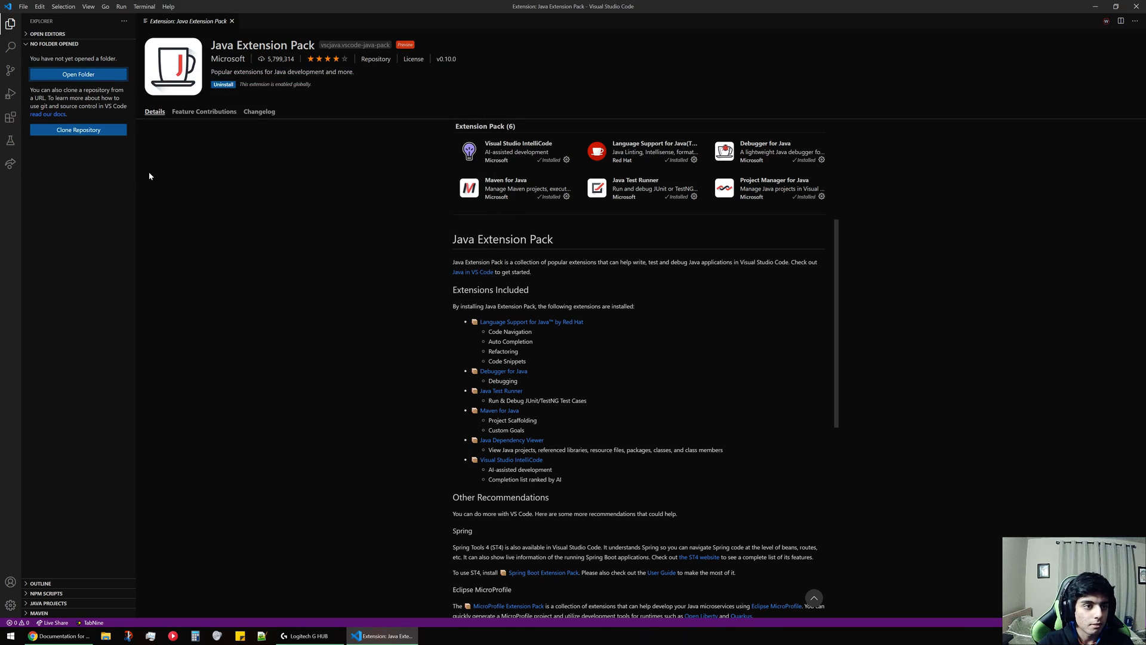
{"action": "left_click", "coordinate": [108, 209]}
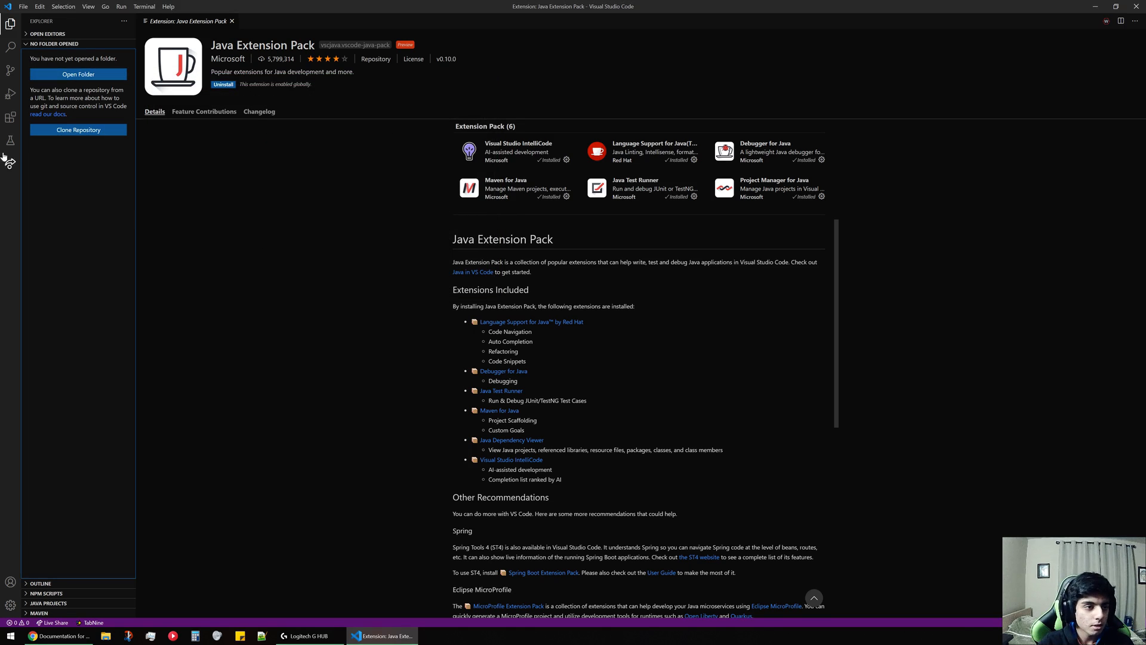
Clear the extension marketplace search to list the installed extensions and view the WPILib extension's details page.
{"action": "left_click", "coordinate": [11, 117]}
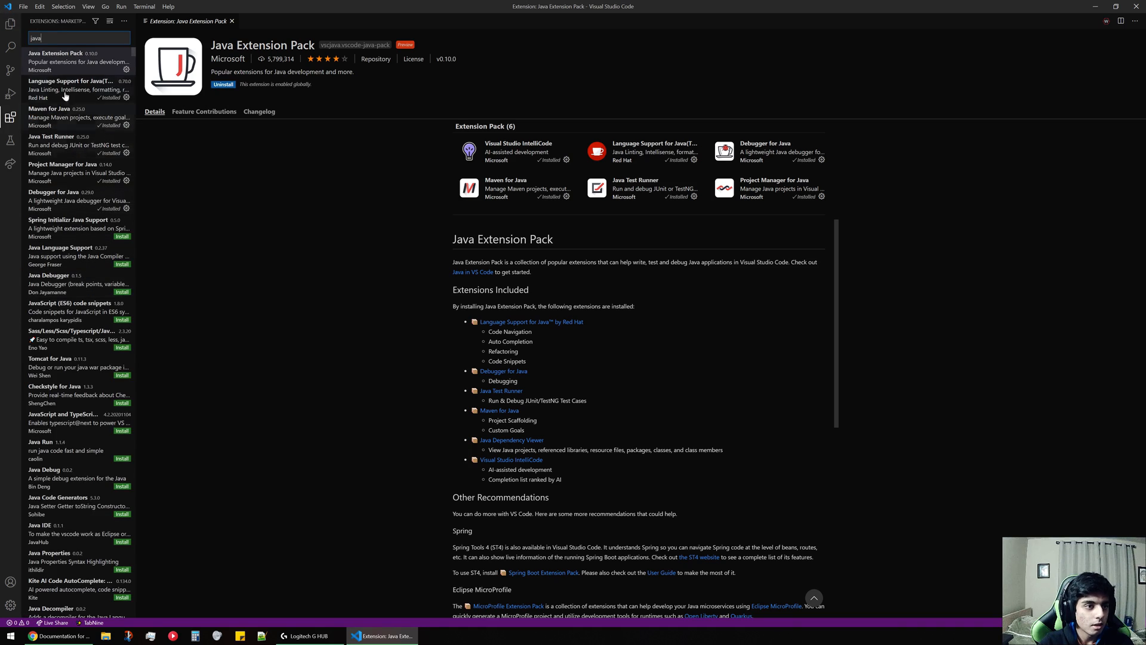
{"action": "key", "text": "BackSpace"}
{"action": "key", "text": "BackSpace"}
{"action": "key", "text": "BackSpace"}
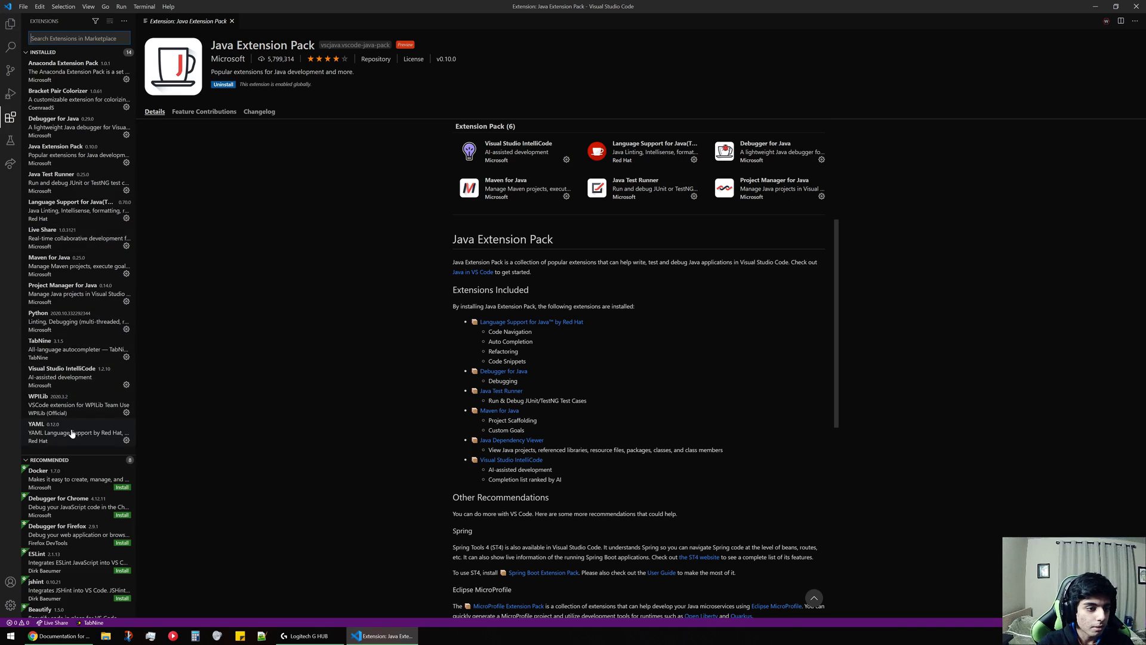
{"action": "left_click", "coordinate": [68, 406]}
{"action": "left_click", "coordinate": [68, 406]}
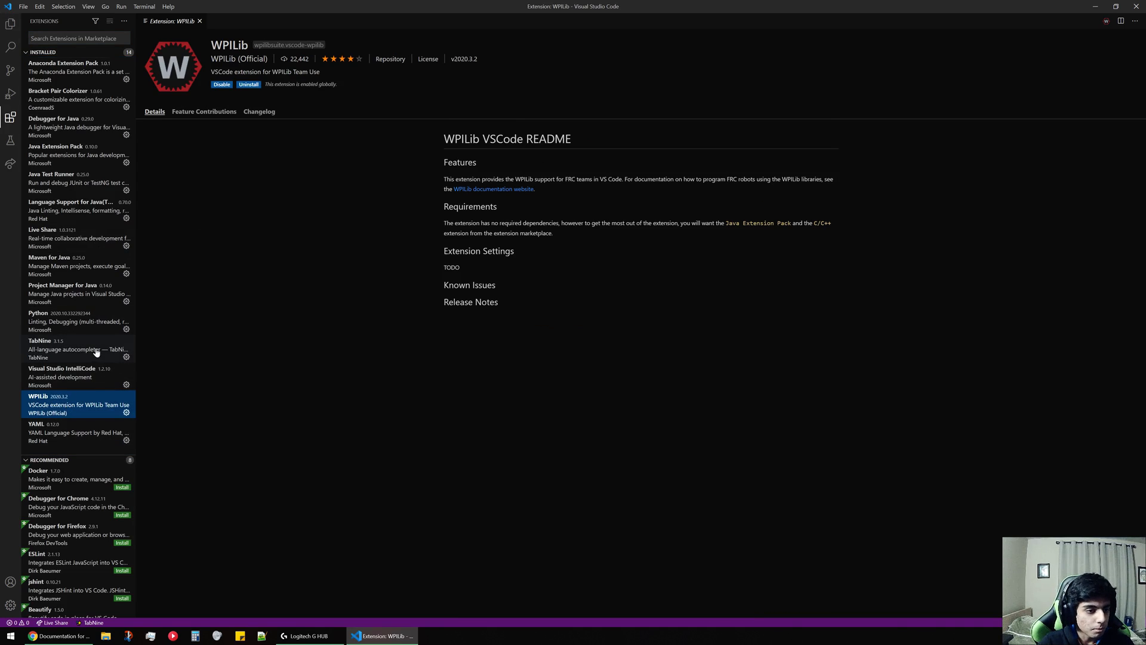
Read through the TabNine extension's details page, including its overview, usage and deep completion sections.
{"action": "left_click", "coordinate": [74, 352]}
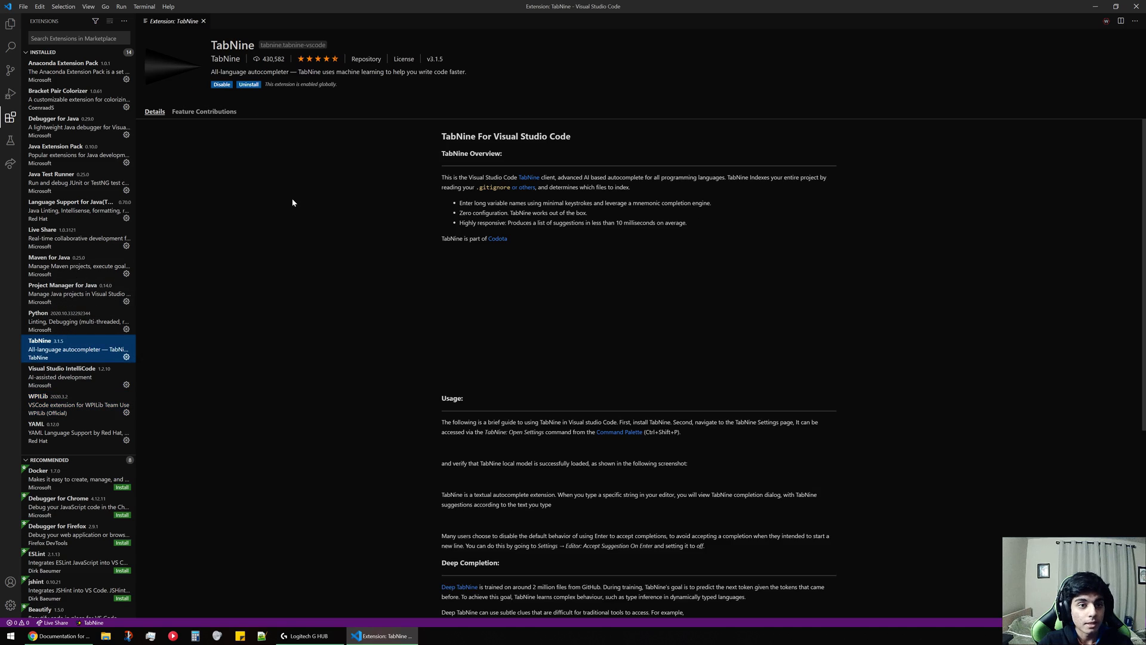
{"action": "scroll", "coordinate": [328, 239], "scroll_direction": "down", "scroll_amount": 5}
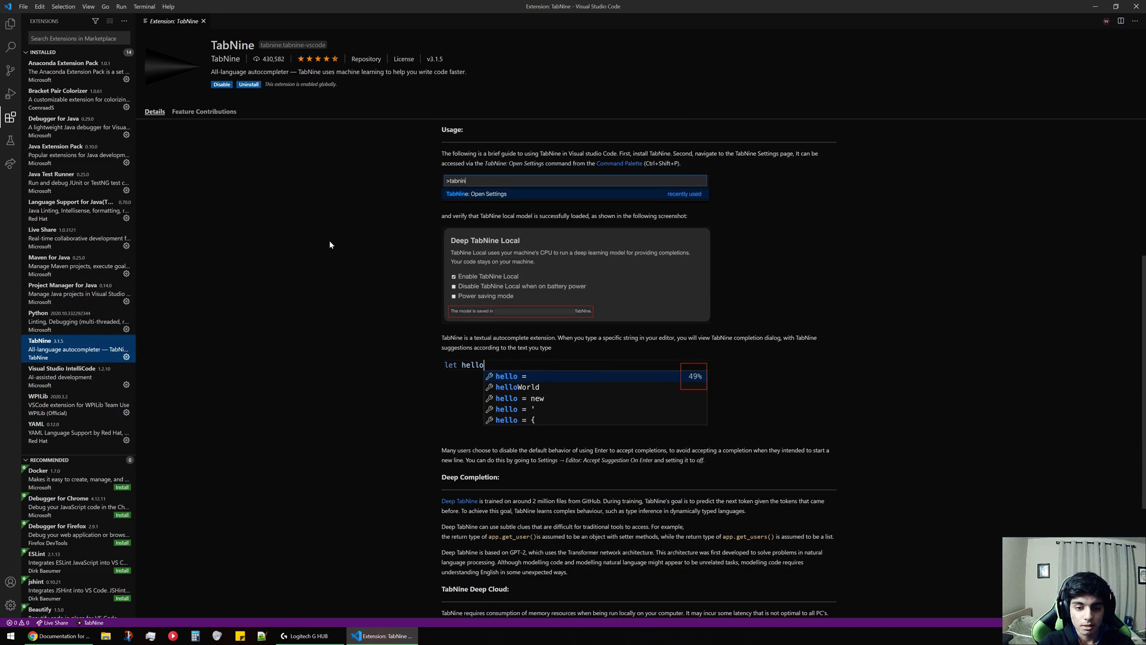
{"action": "scroll", "coordinate": [330, 244], "scroll_direction": "down", "scroll_amount": 2}
{"action": "scroll", "coordinate": [329, 244], "scroll_direction": "up", "scroll_amount": 2}
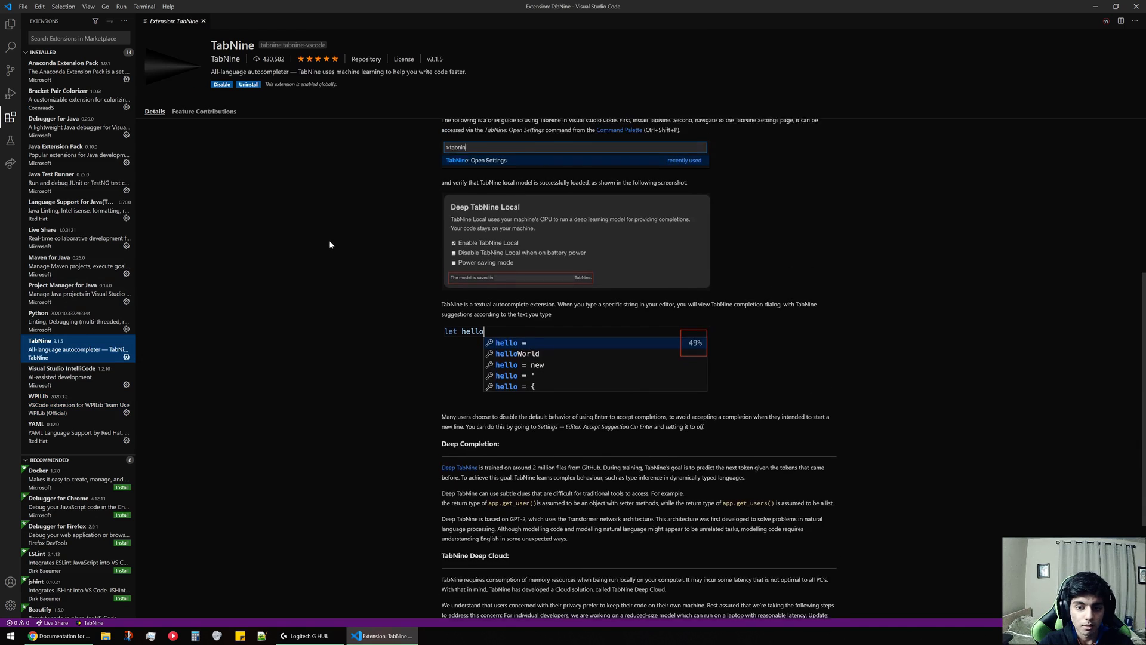
{"action": "scroll", "coordinate": [330, 245], "scroll_direction": "up", "scroll_amount": 5}
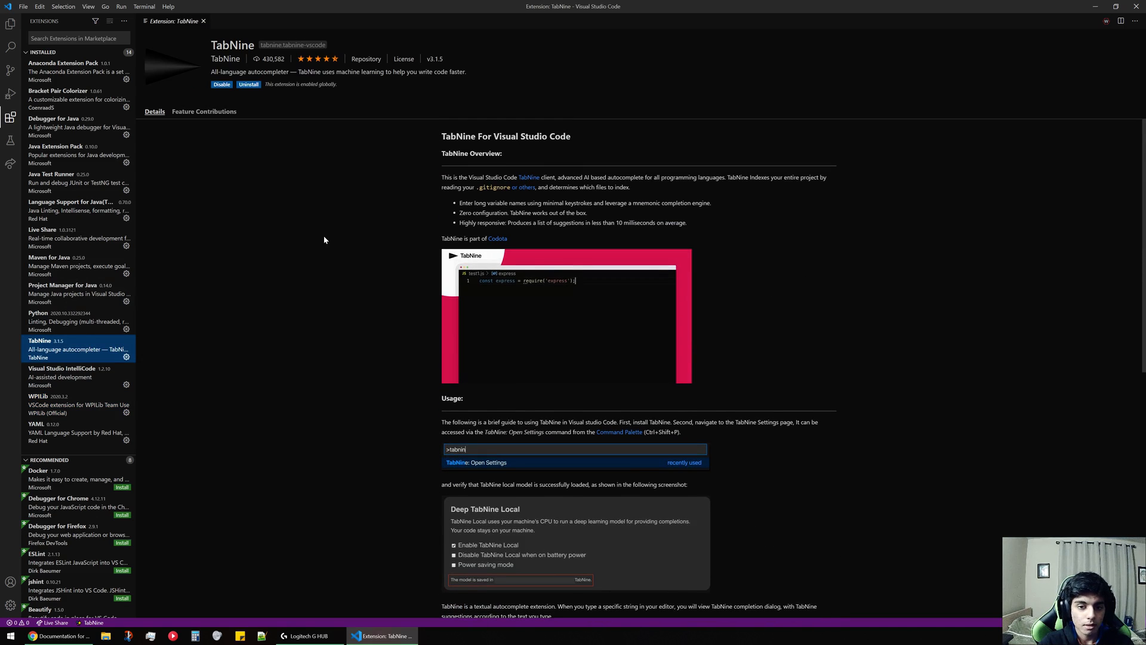
{"action": "scroll", "coordinate": [191, 237], "scroll_direction": "down", "scroll_amount": 5}
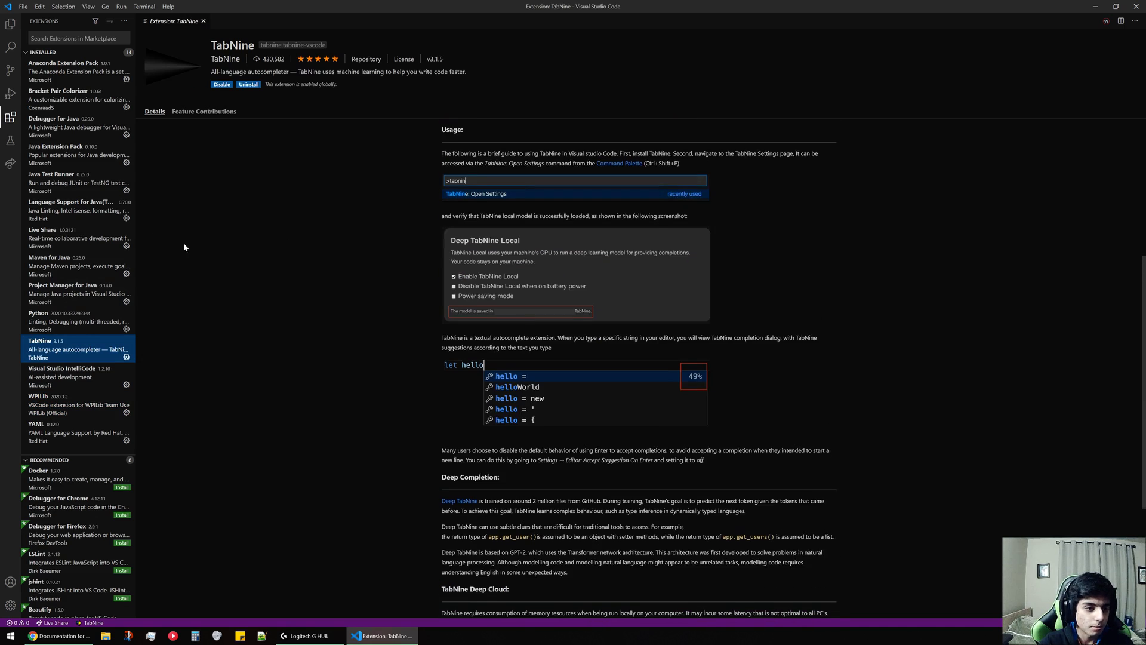
{"action": "scroll", "coordinate": [184, 245], "scroll_direction": "up", "scroll_amount": 5}
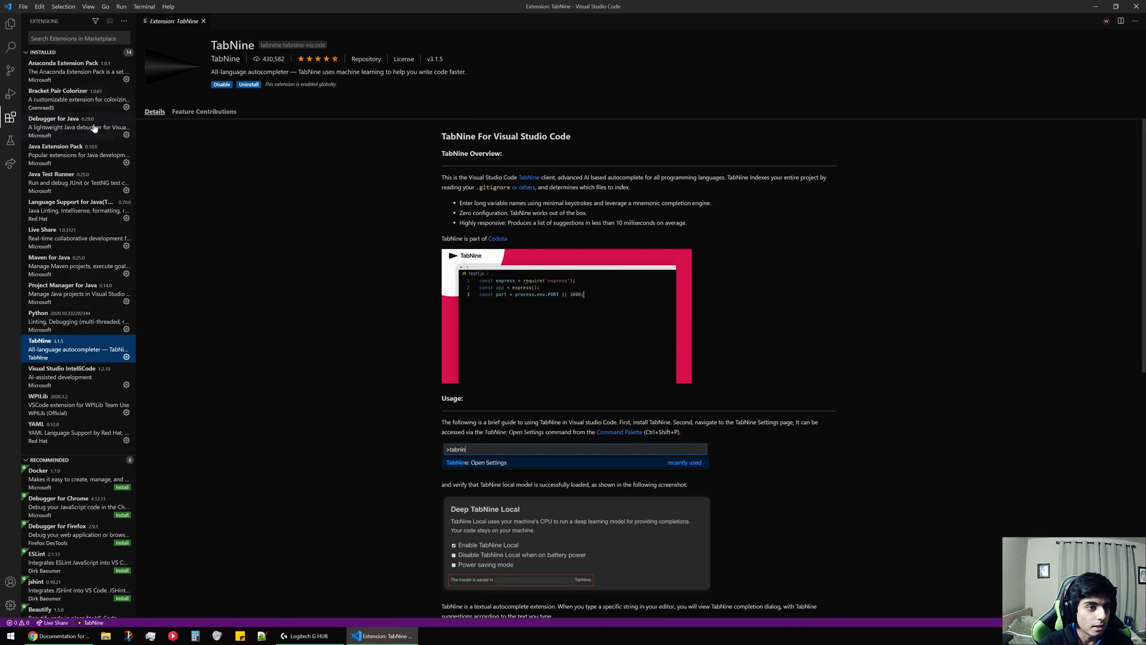
Read through the Bracket Pair Colorizer extension's details page and look over the list of recommended extensions.
{"action": "left_click", "coordinate": [83, 89]}
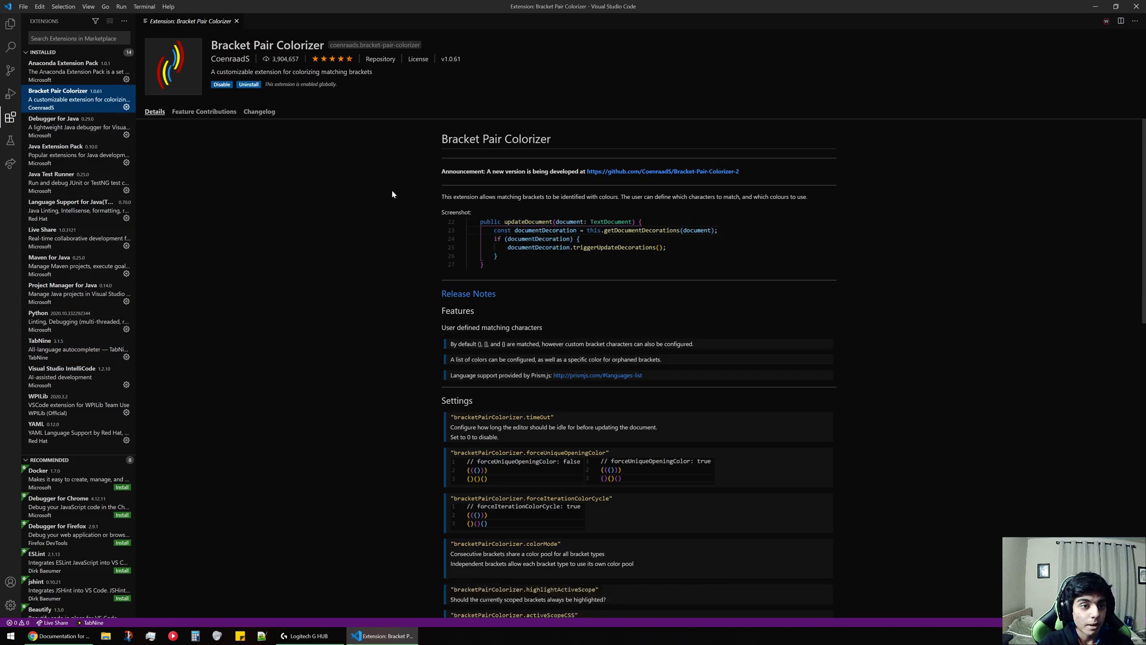
{"action": "scroll", "coordinate": [295, 214], "scroll_direction": "down", "scroll_amount": 3}
{"action": "scroll", "coordinate": [295, 219], "scroll_direction": "down", "scroll_amount": 2}
{"action": "scroll", "coordinate": [285, 219], "scroll_direction": "up", "scroll_amount": 5}
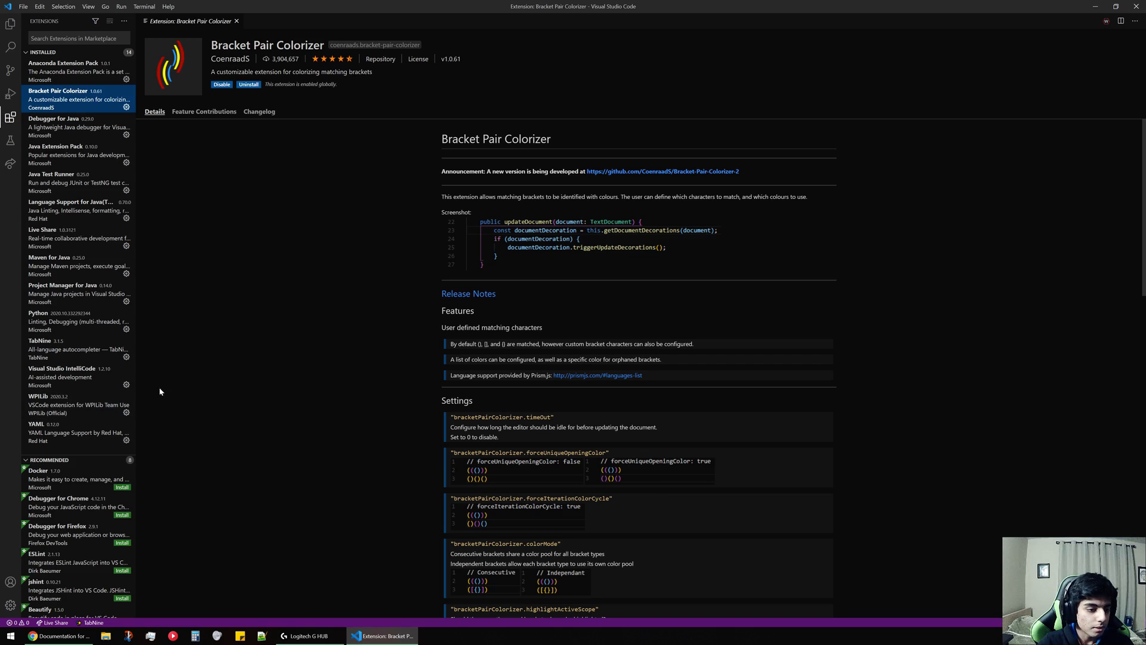
{"action": "scroll", "coordinate": [78, 575], "scroll_direction": "down", "scroll_amount": 3}
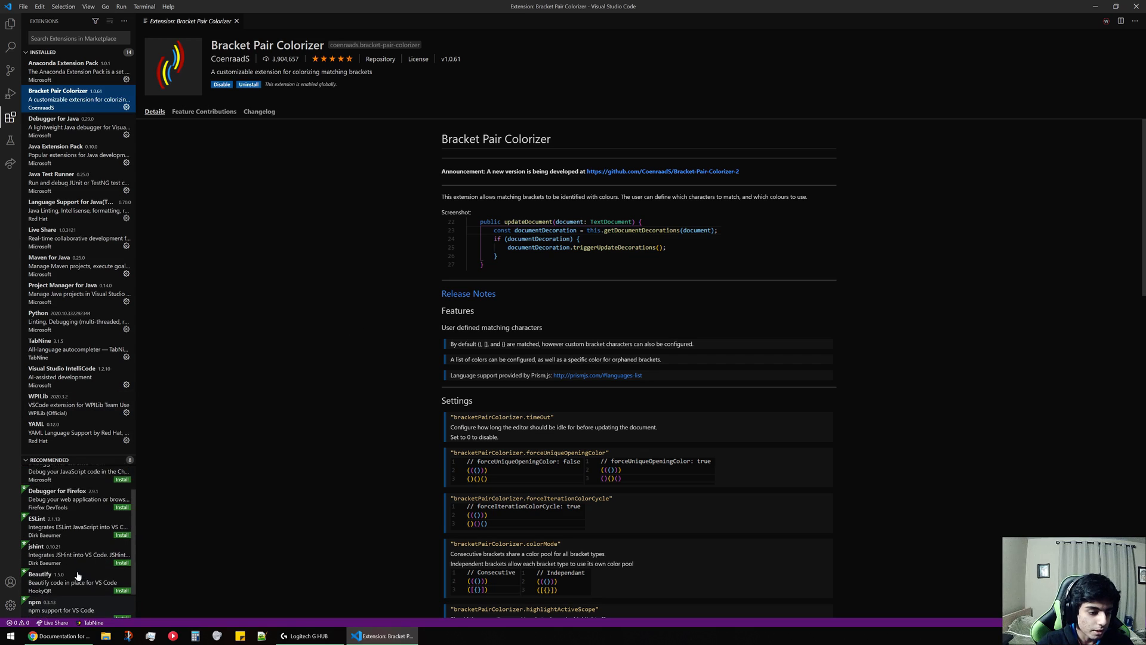
{"action": "scroll", "coordinate": [79, 574], "scroll_direction": "up", "scroll_amount": 3}
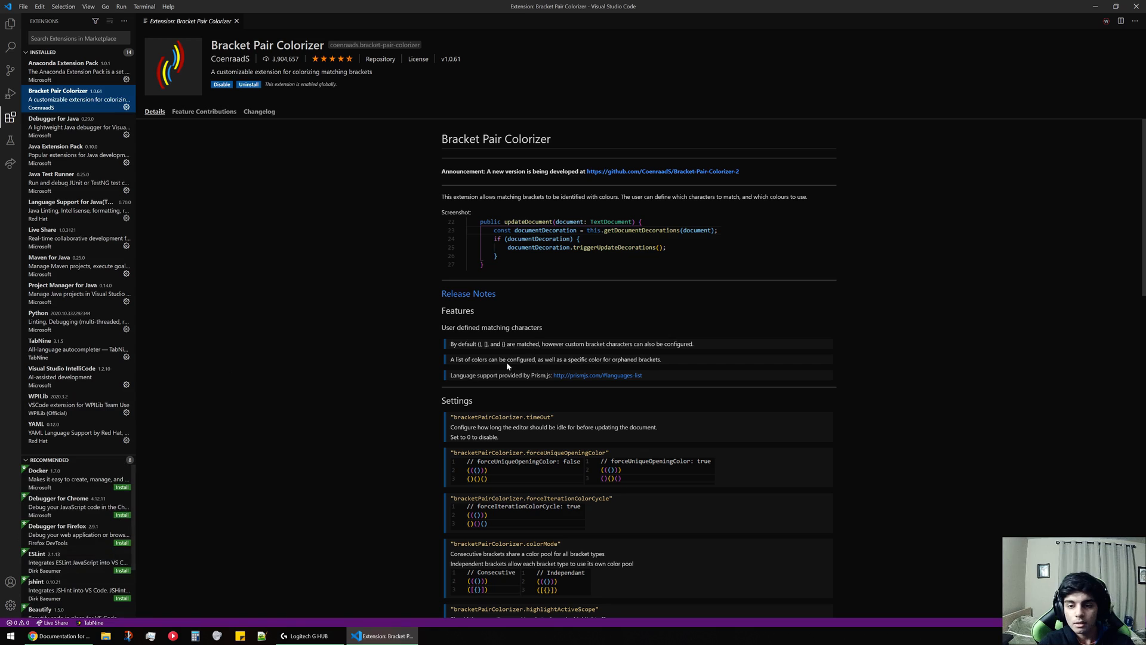
{"action": "key", "text": "alt+z"}
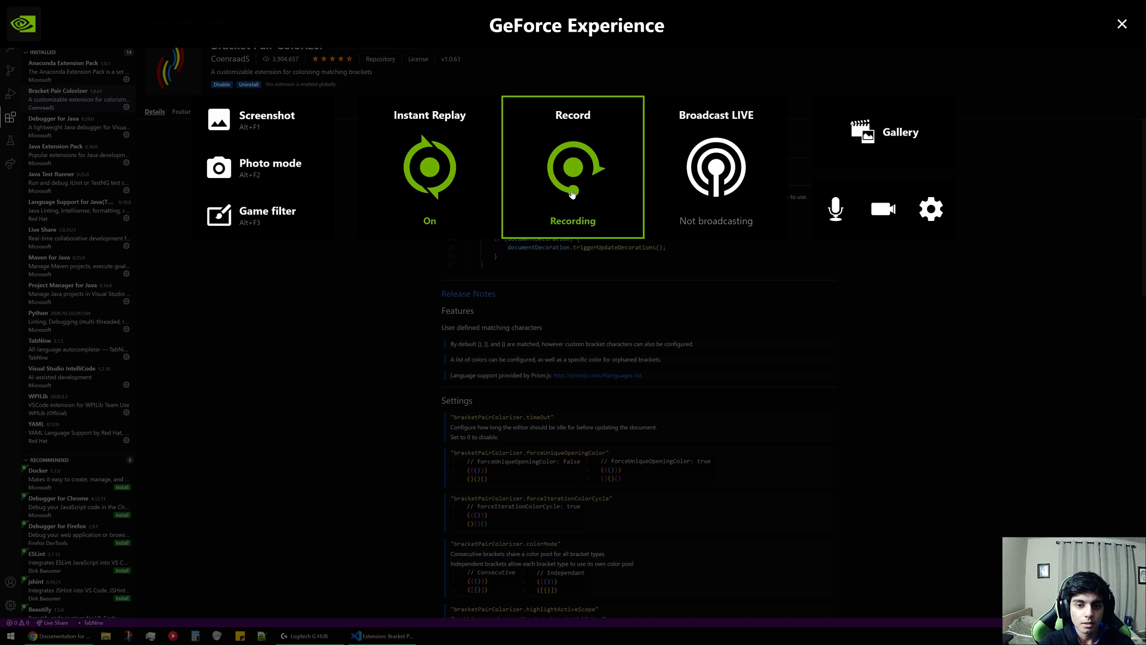